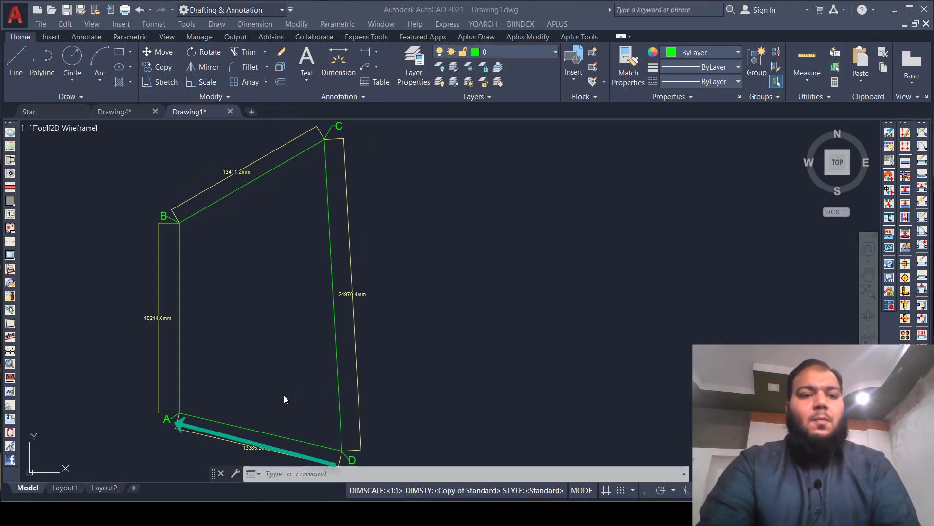
With Ortho on, draw a 15214.6-long vertical line upward to the right of quadrilateral ABCD
scroll(86, 337, down, 1)
scroll(95, 338, up, 1)
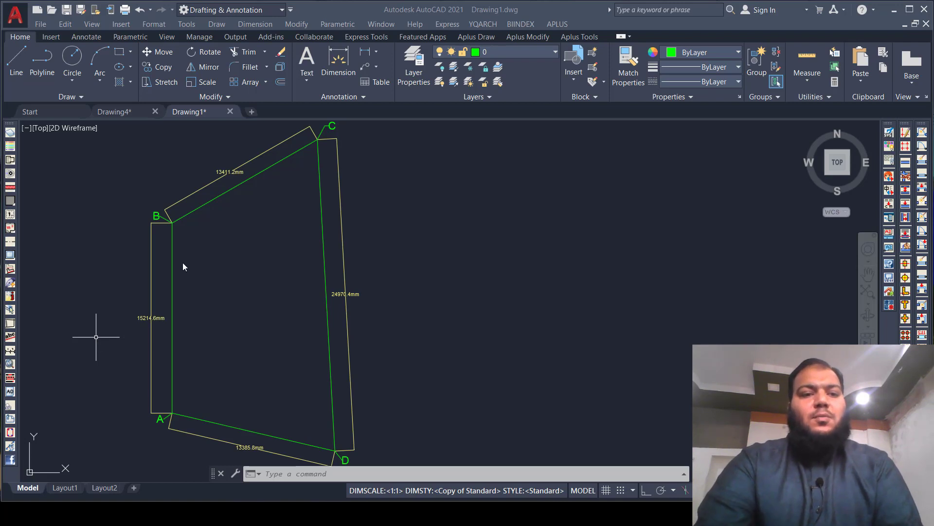
click(420, 194)
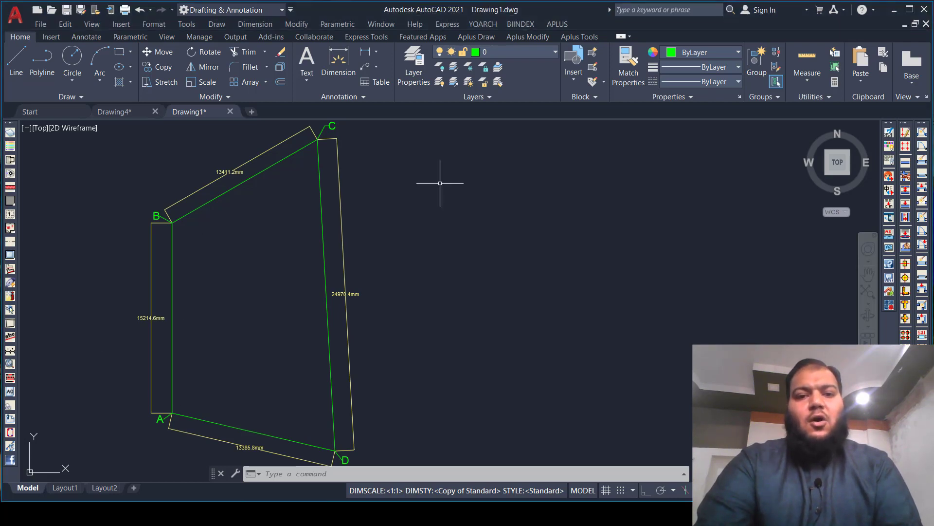
click(14, 63)
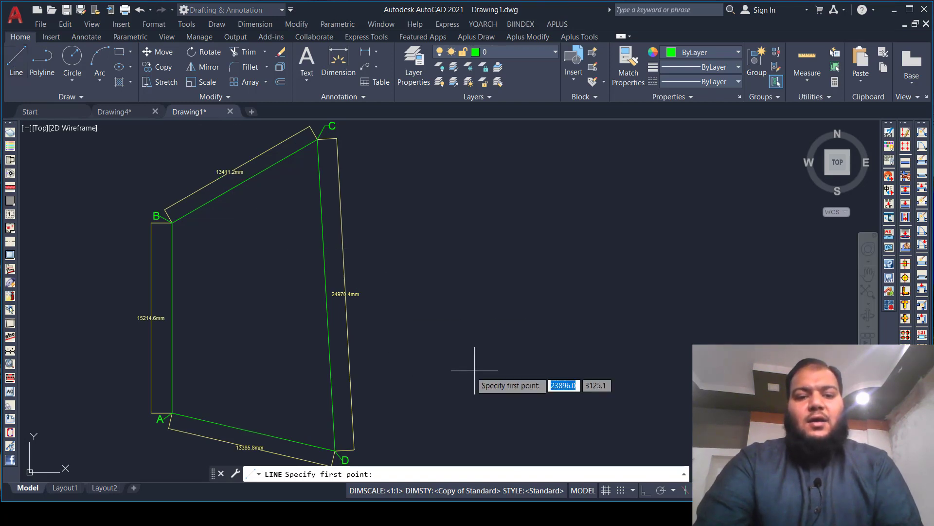
click(445, 446)
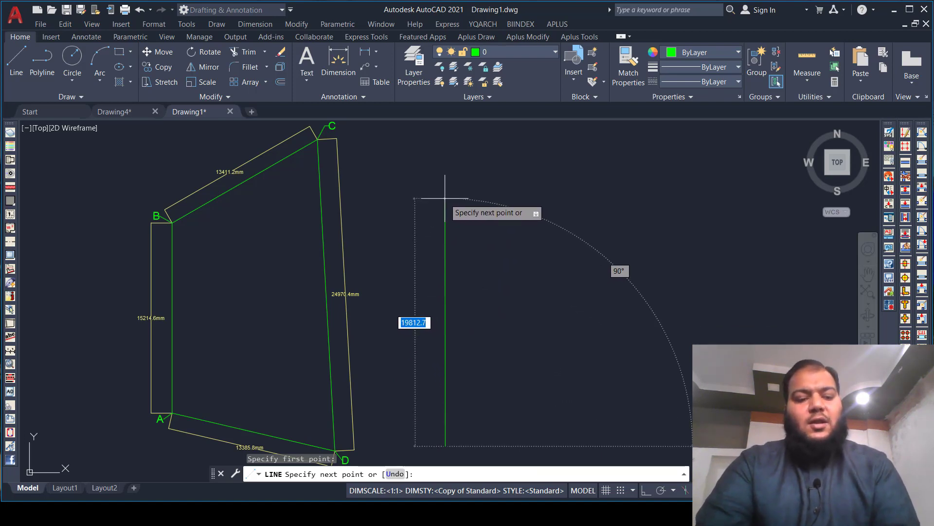
key(F8)
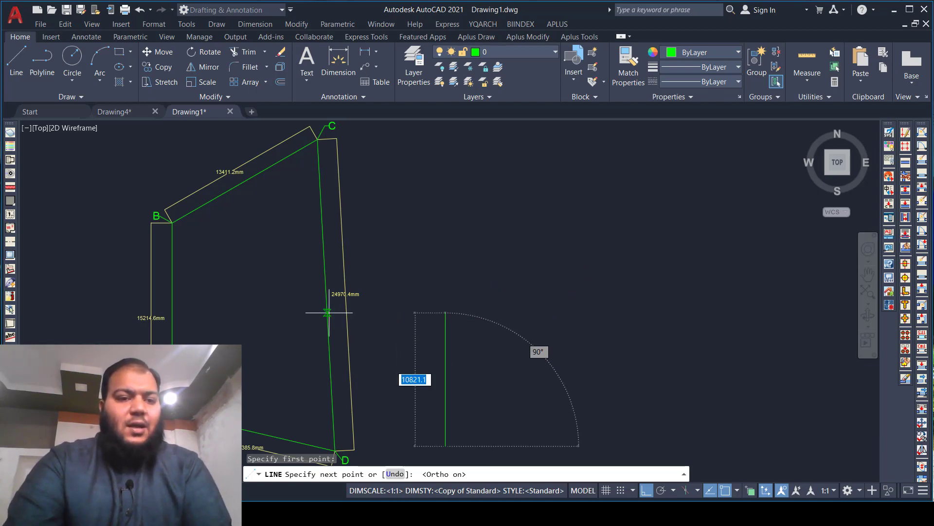
scroll(150, 327, up, 4)
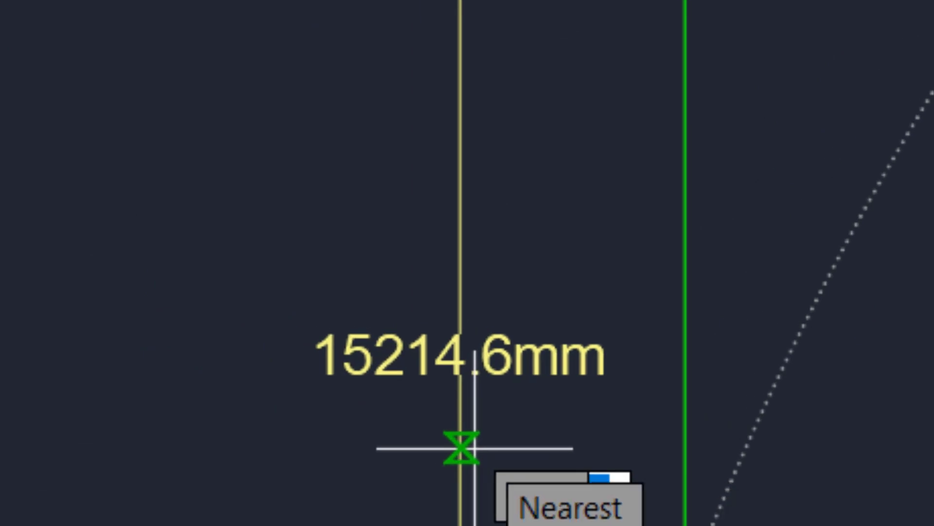
scroll(477, 445, down, 2)
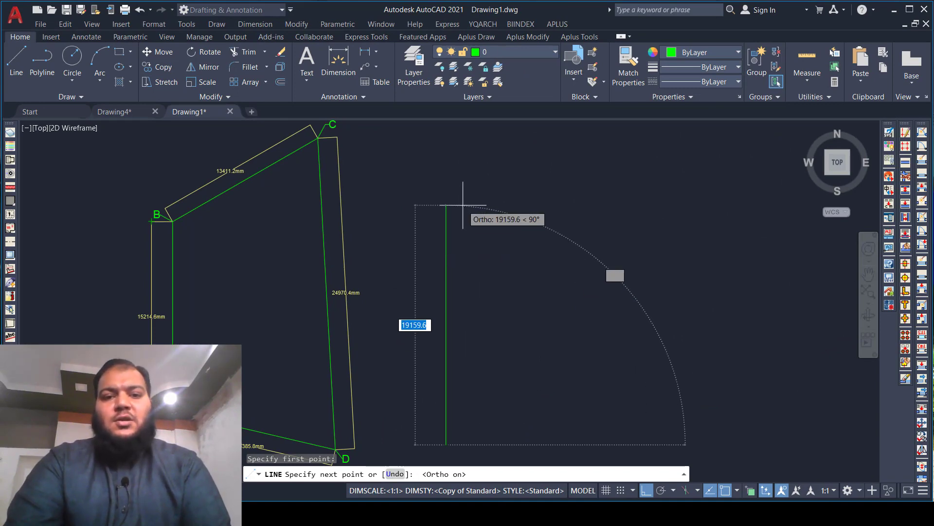
text(1521)
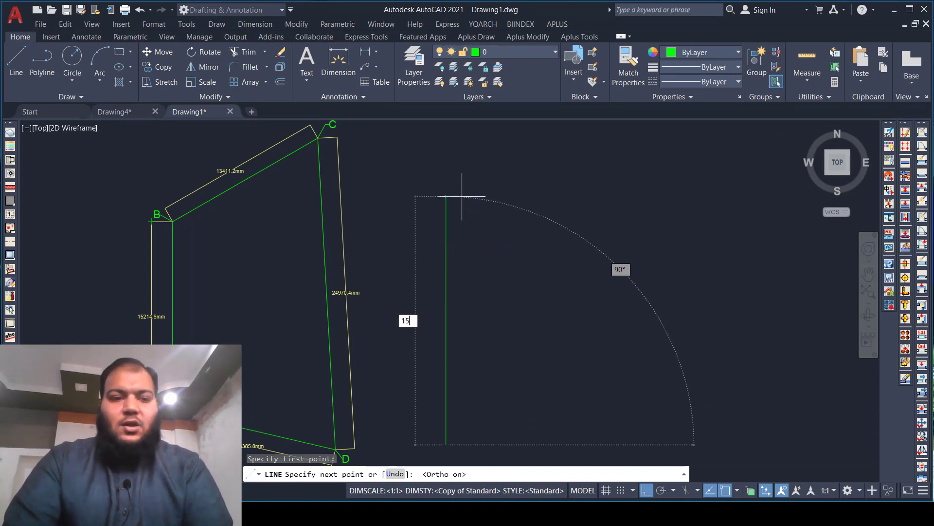
text(4.)
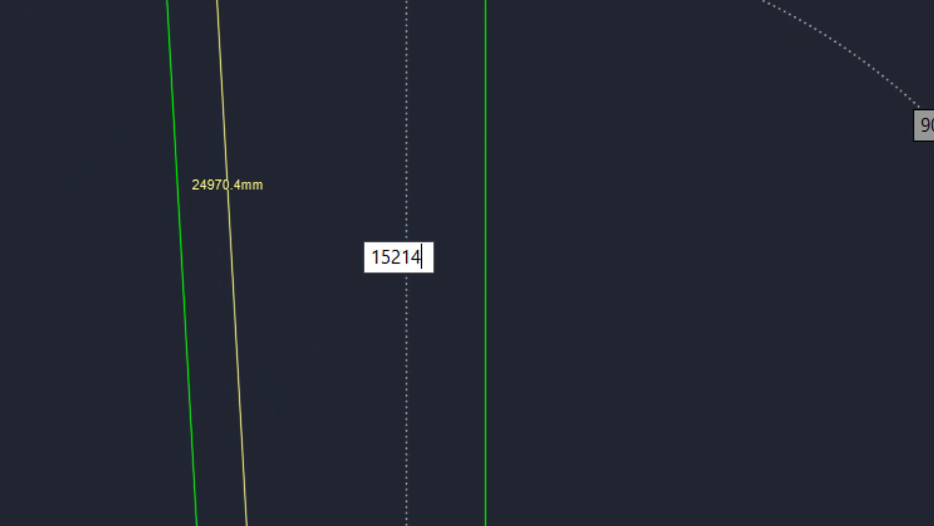
text(6)
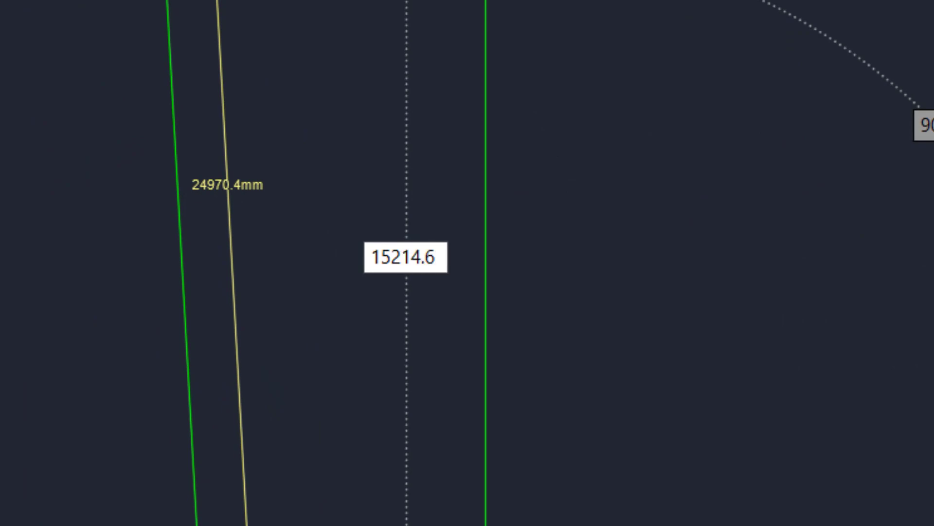
key(Return)
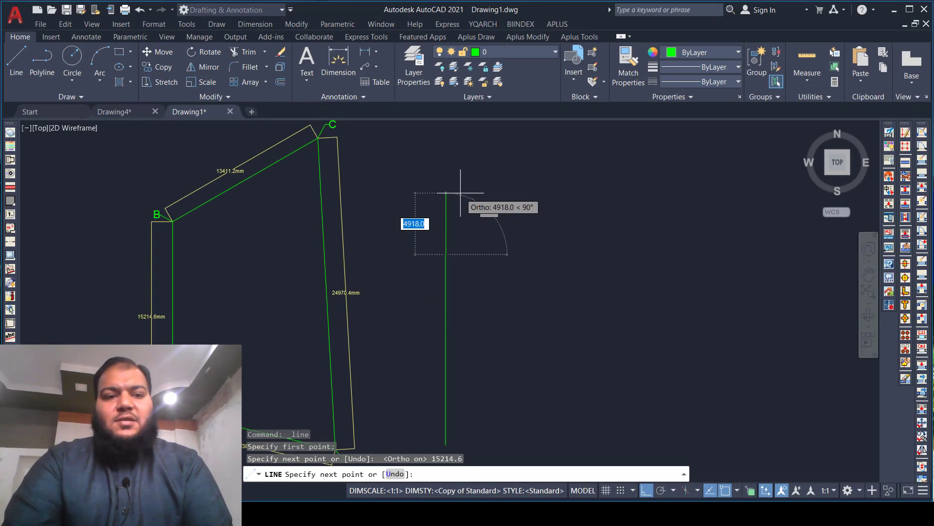
scroll(461, 192, down, 2)
key(Return)
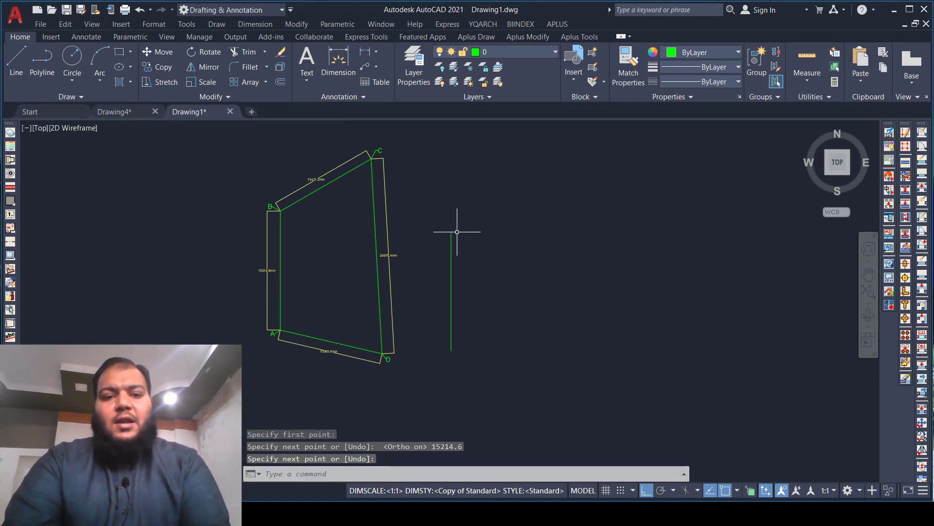
Draw a circle of radius 13411.2 centred on the new vertical line's top endpoint
scroll(457, 232, up, 2)
scroll(457, 250, down, 2)
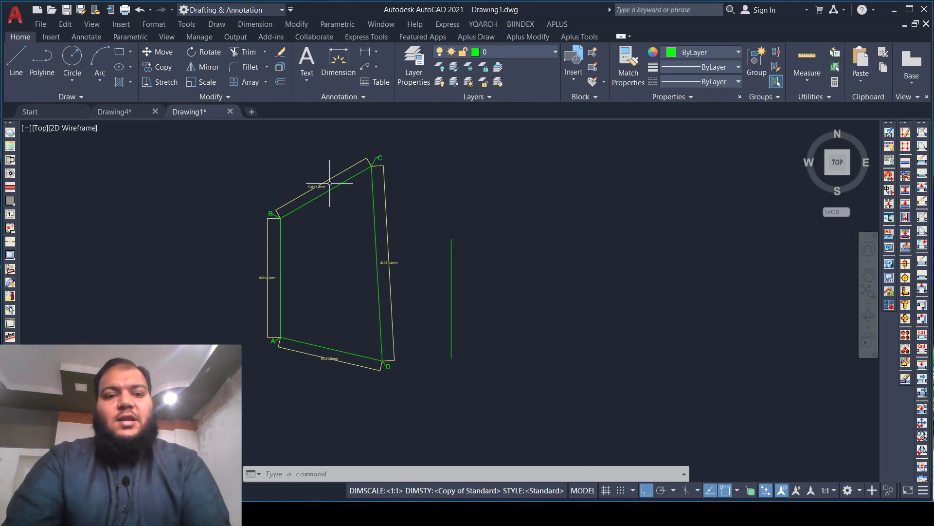
scroll(309, 188, up, 5)
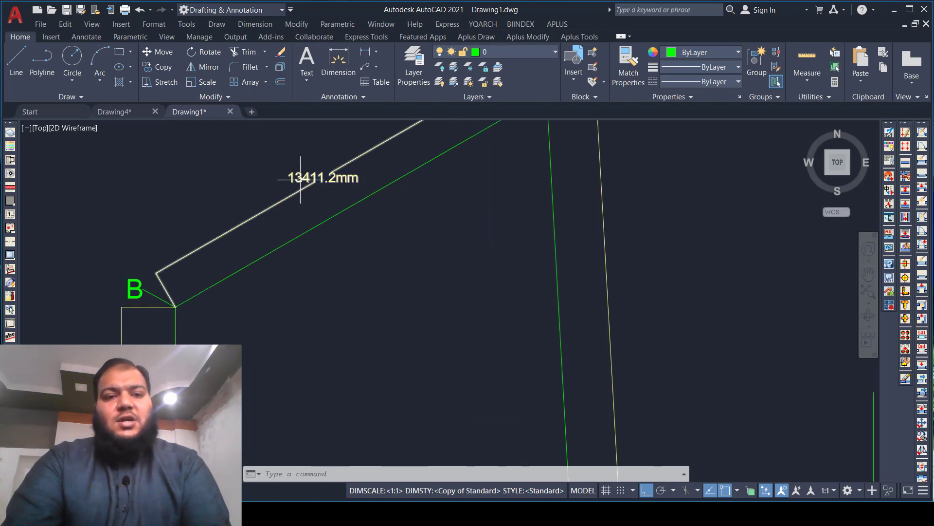
scroll(258, 188, down, 4)
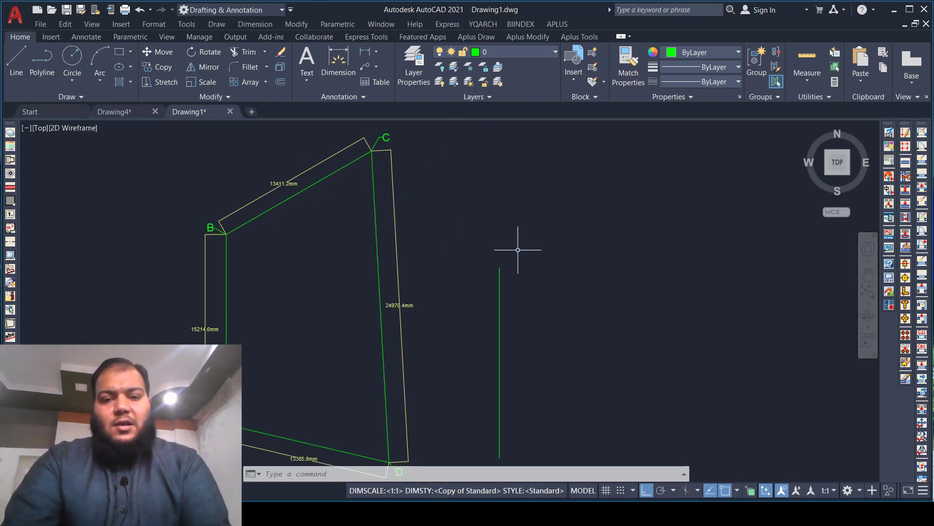
text(c)
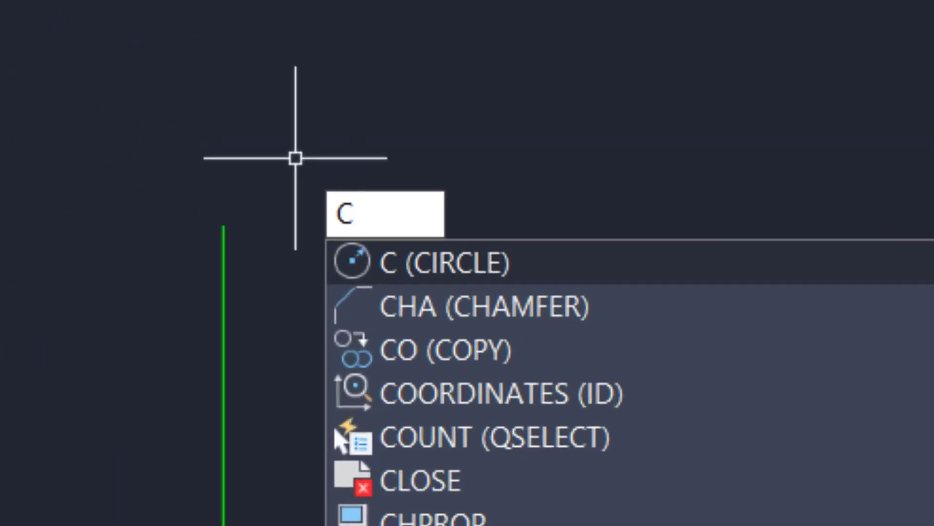
key(Return)
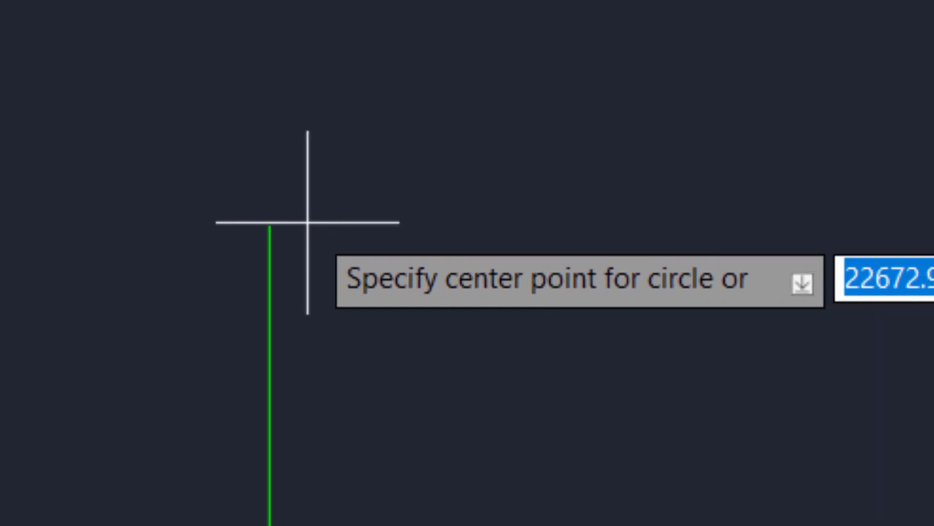
click(269, 226)
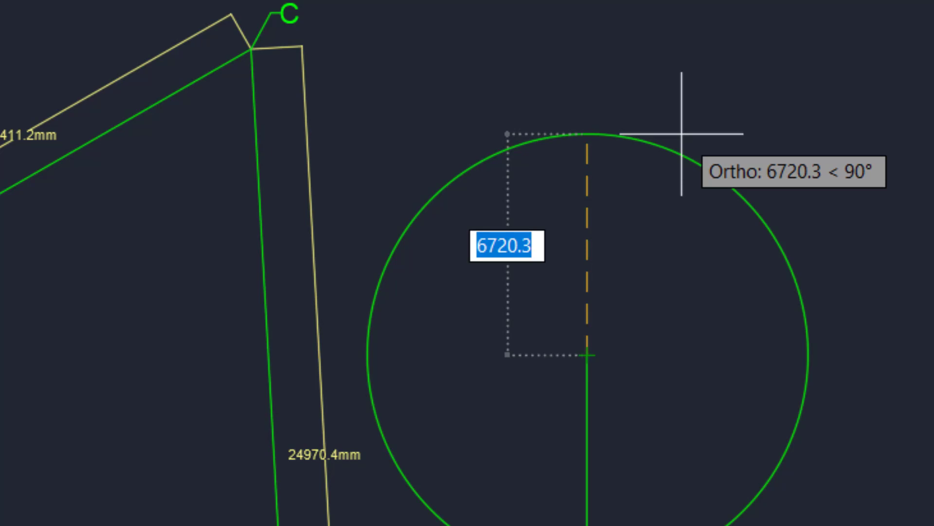
text(13)
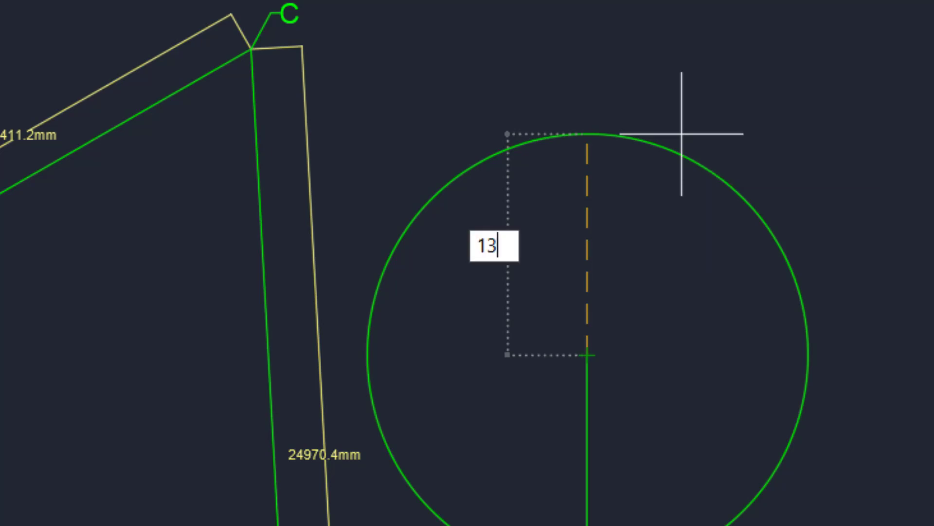
text(411.)
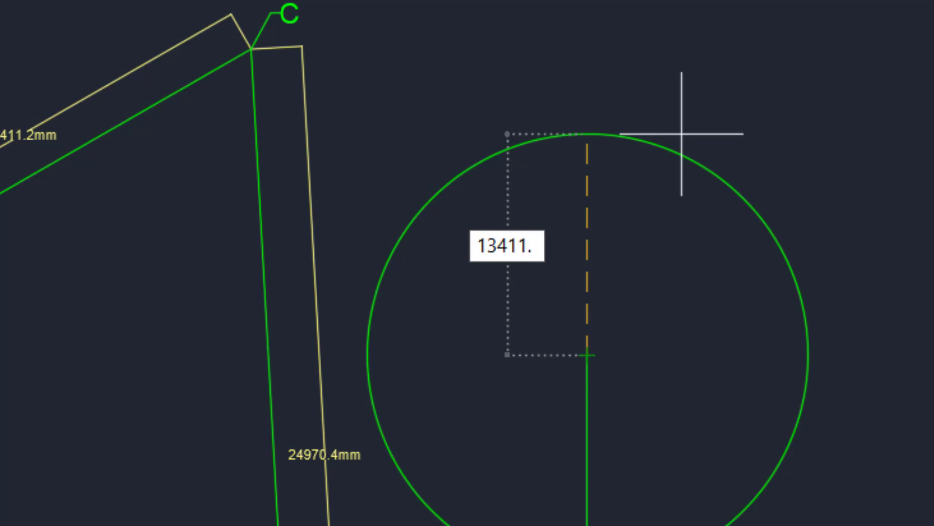
text(2)
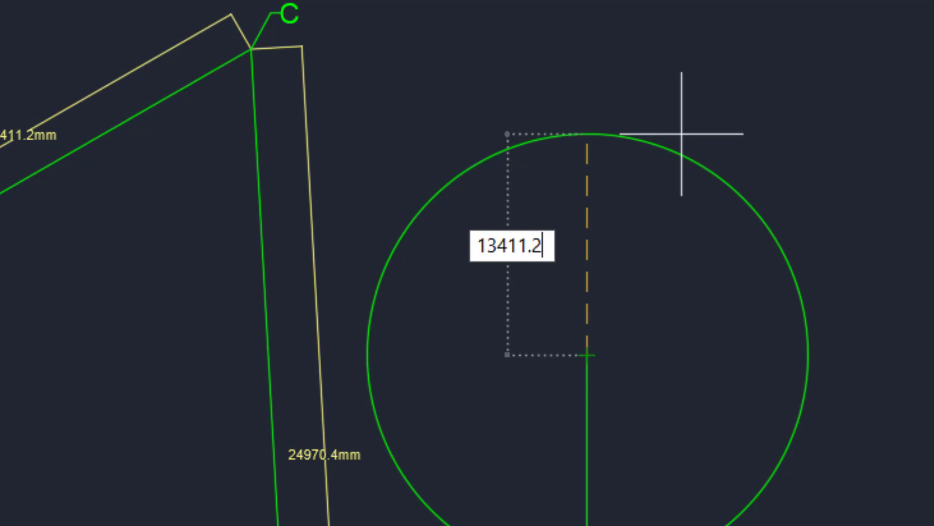
key(Return)
scroll(536, 192, down, 3)
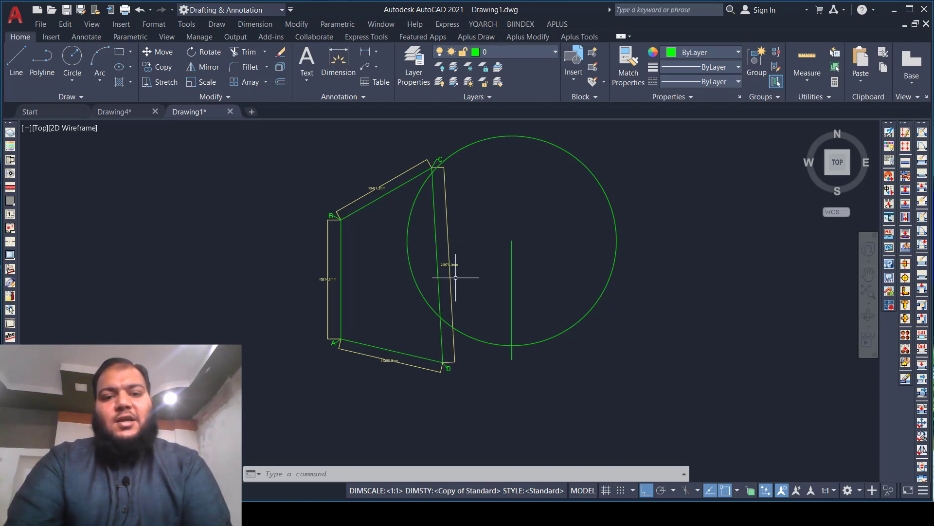
scroll(455, 278, up, 2)
scroll(538, 423, down, 2)
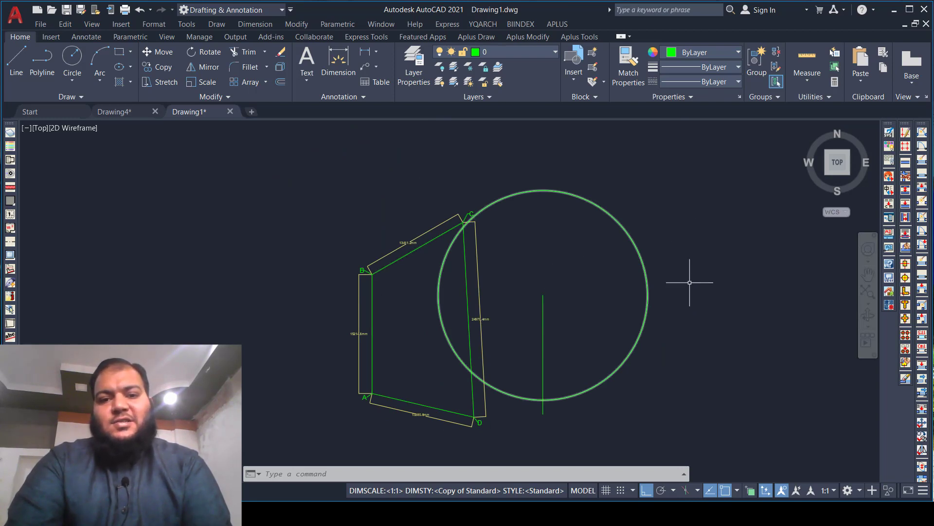
Draw a second circle of radius 24970.4 centred on the vertical line's bottom endpoint
scroll(534, 428, up, 2)
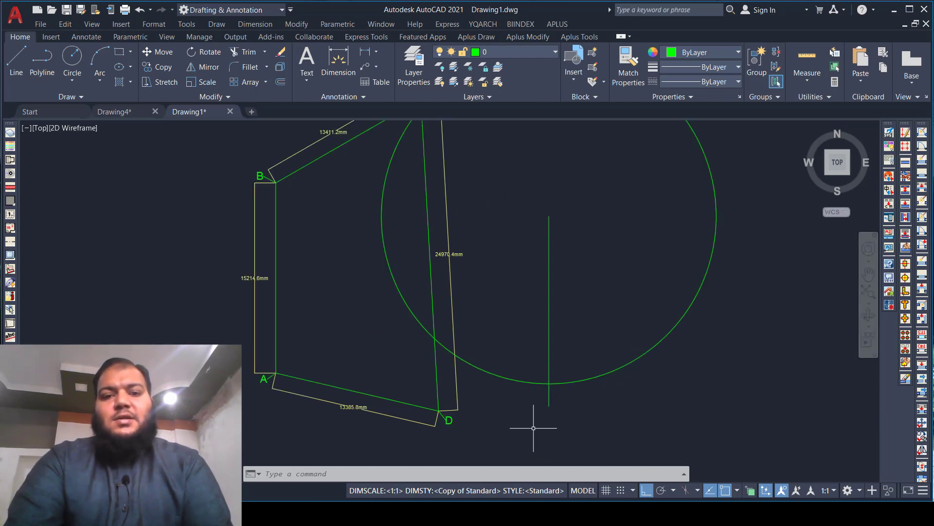
scroll(502, 373, down, 2)
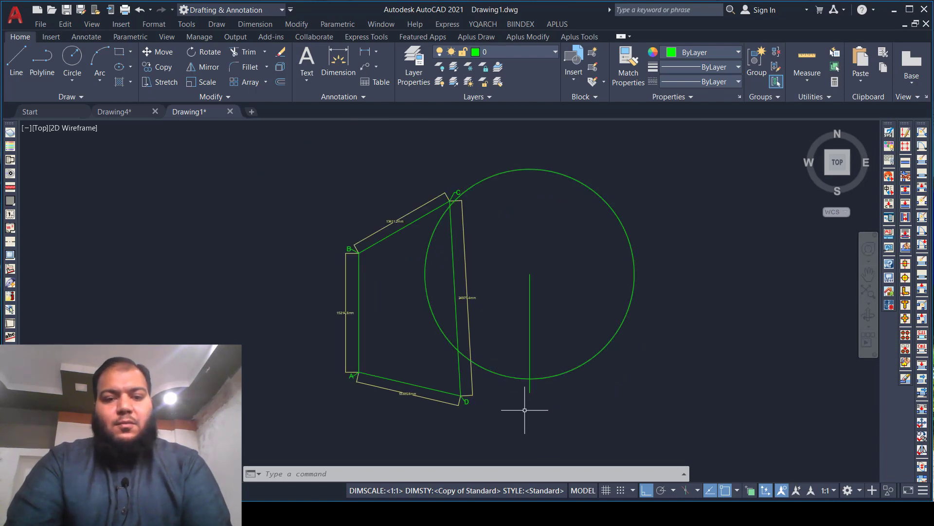
text(c)
key(Return)
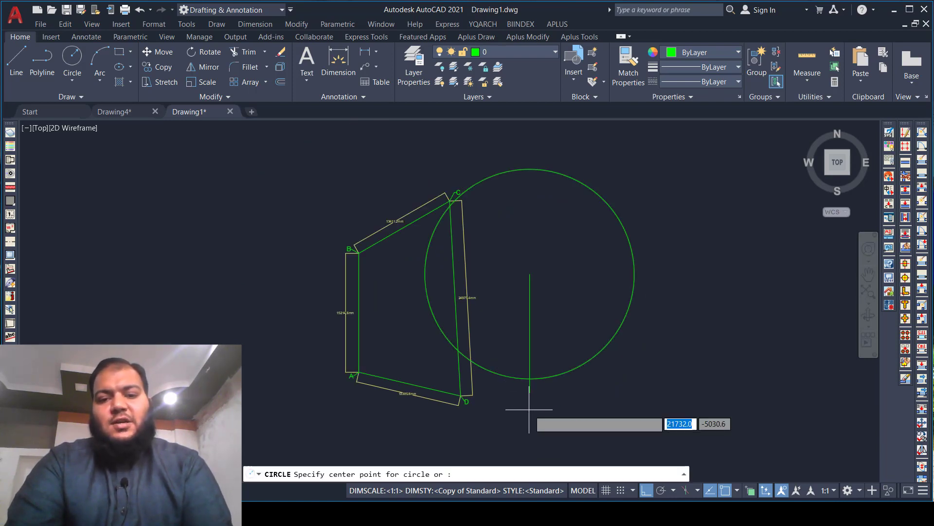
click(530, 392)
scroll(463, 293, up, 6)
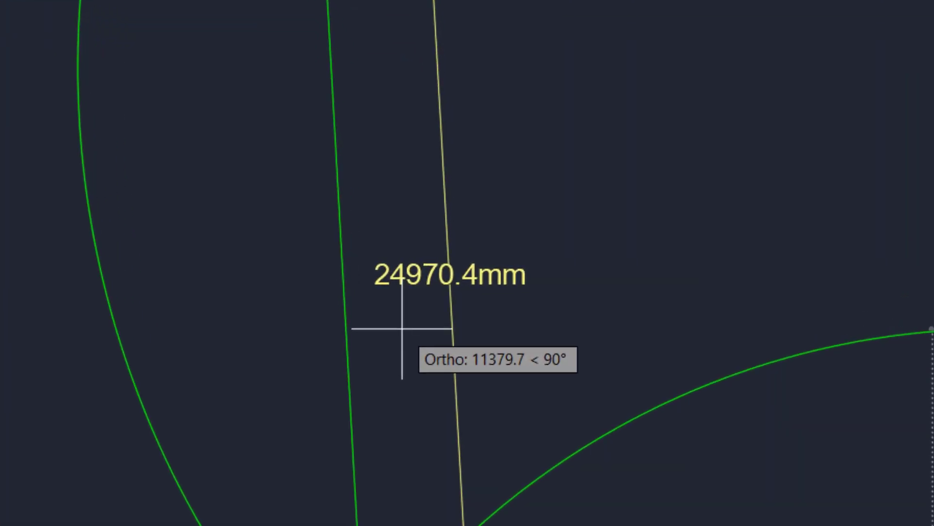
scroll(462, 292, down, 3)
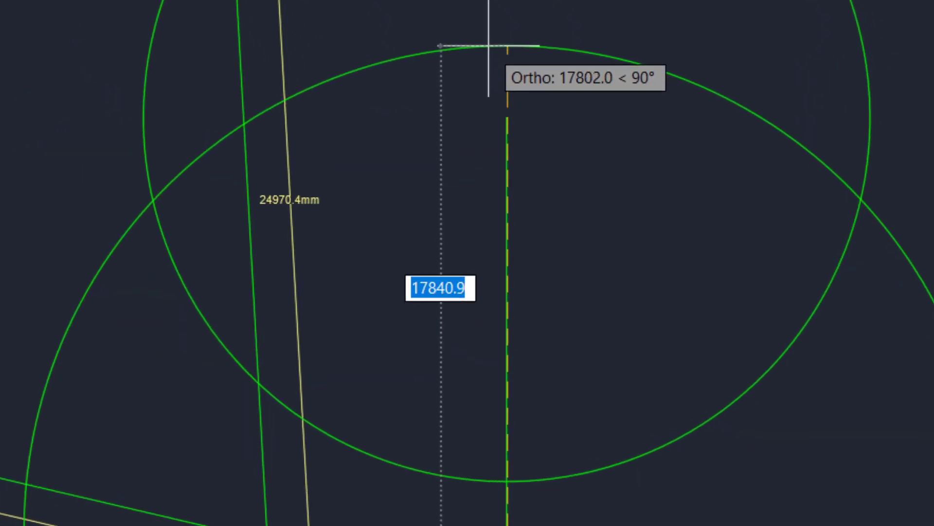
text(24)
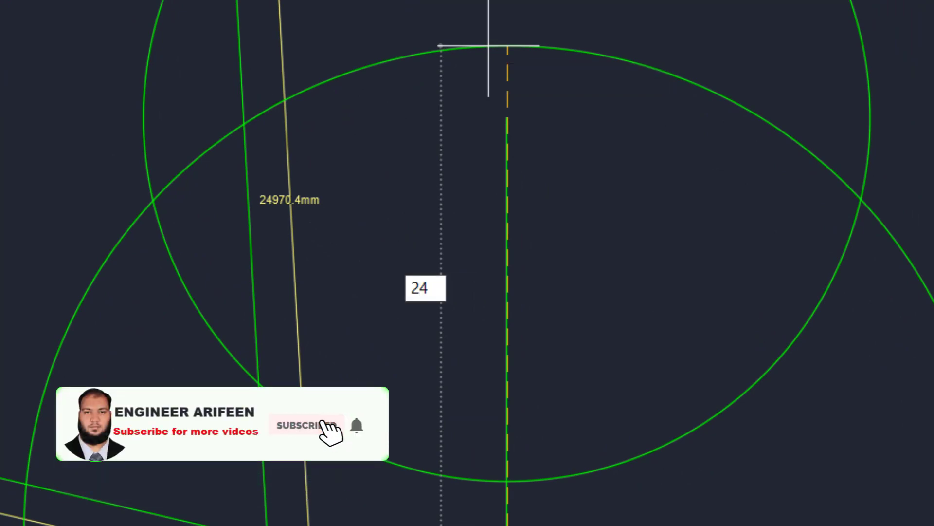
text(970.4)
key(Return)
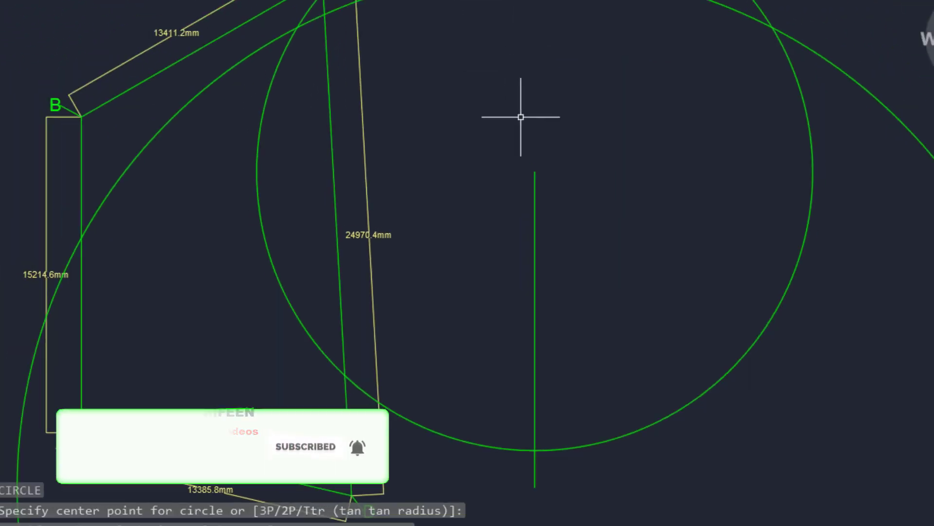
scroll(660, 171, up, 3)
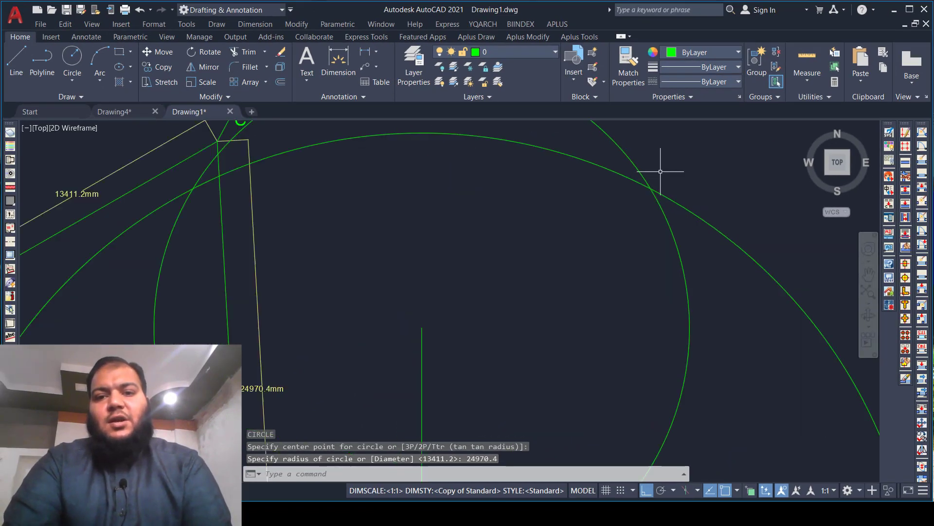
scroll(660, 172, down, 3)
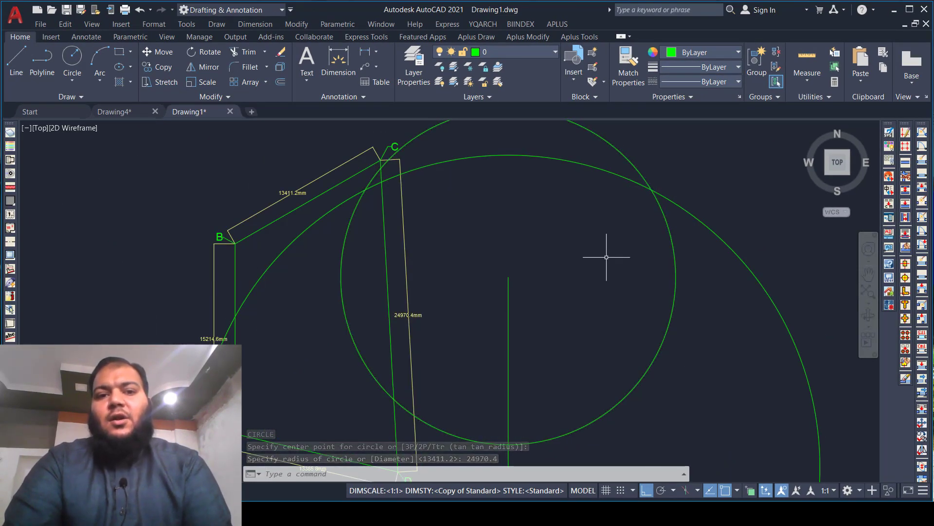
scroll(604, 265, down, 2)
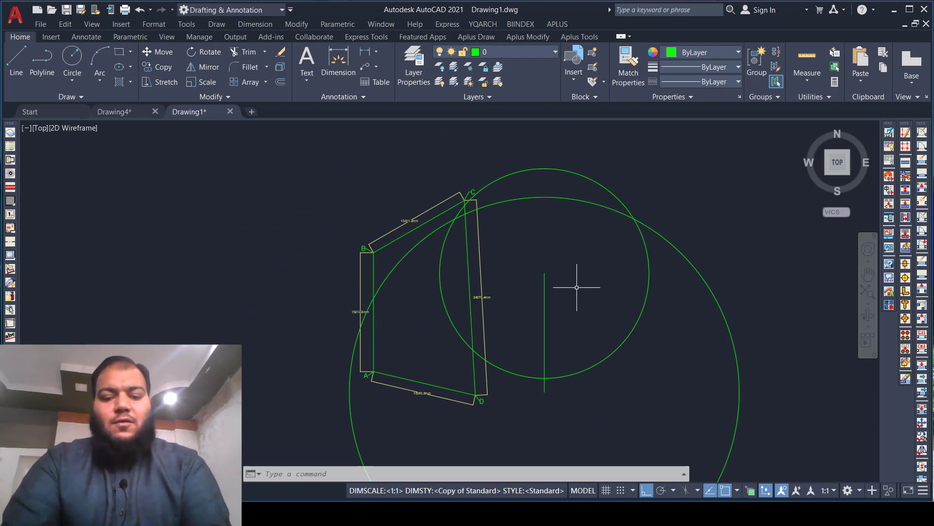
Draw side BC from the vertical line's top end to the circles' intersection
text(LINE Specify first point:)
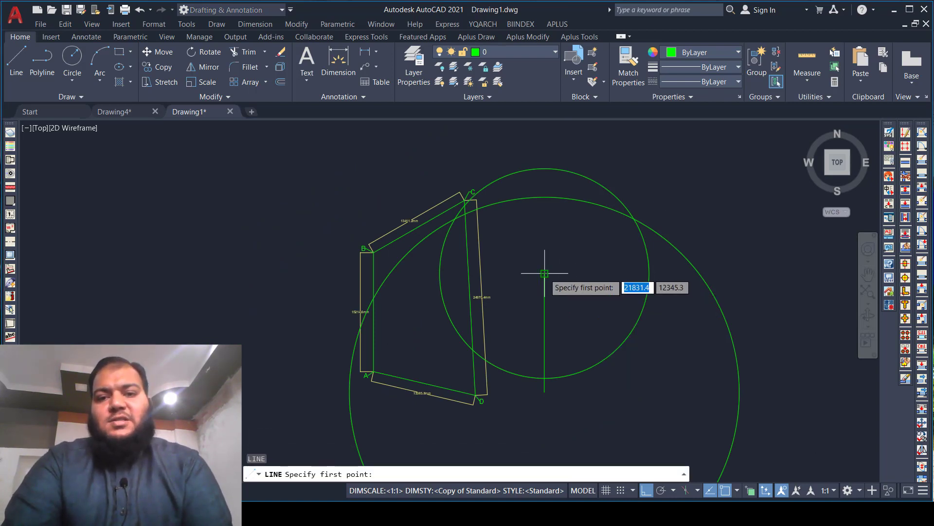
click(545, 273)
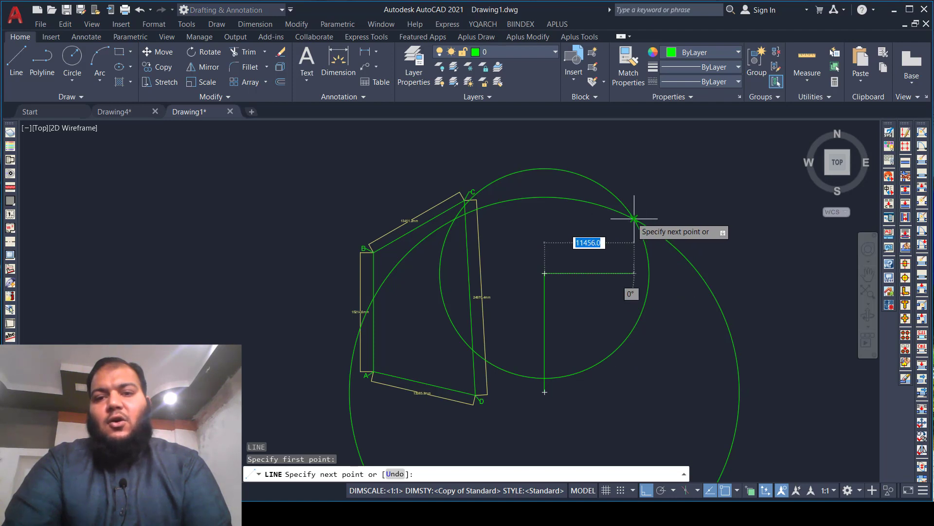
click(634, 218)
key(Escape)
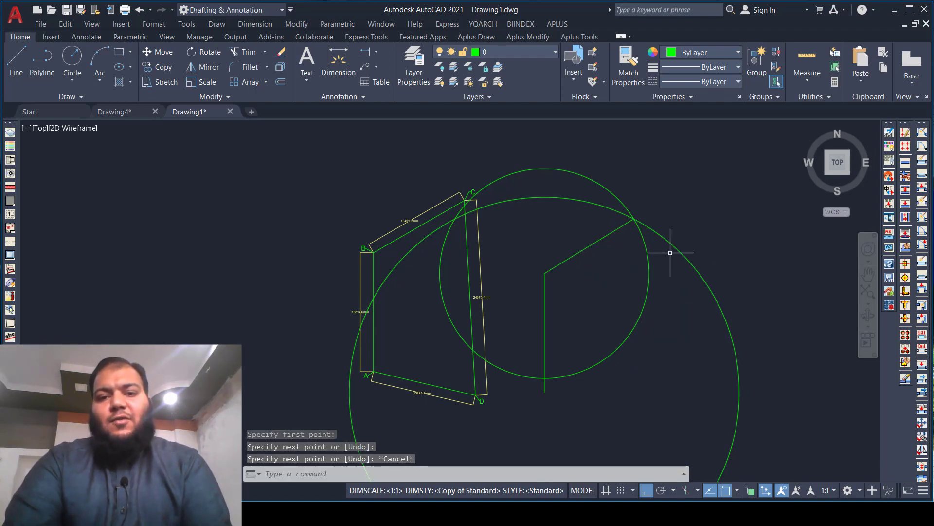
Crossing-select both construction circles and erase them
click(586, 146)
click(539, 217)
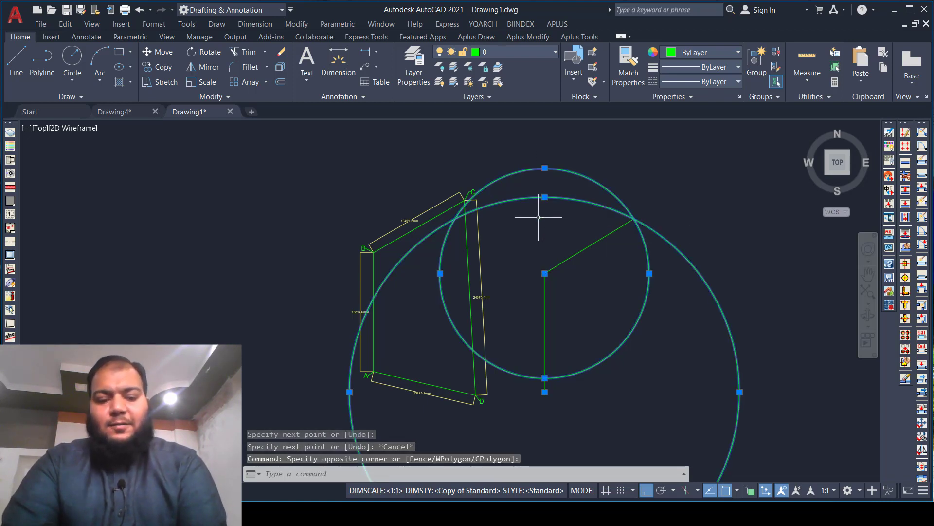
text(e)
key(Return)
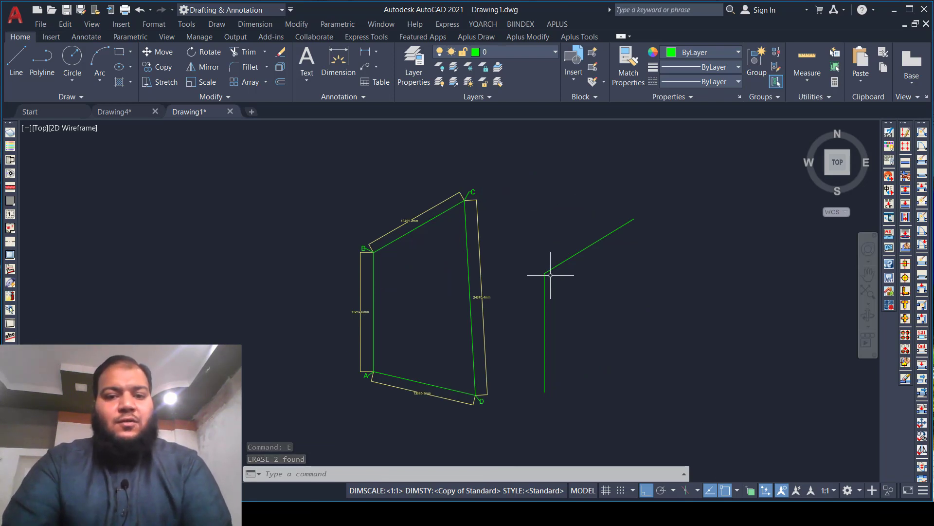
text(dal)
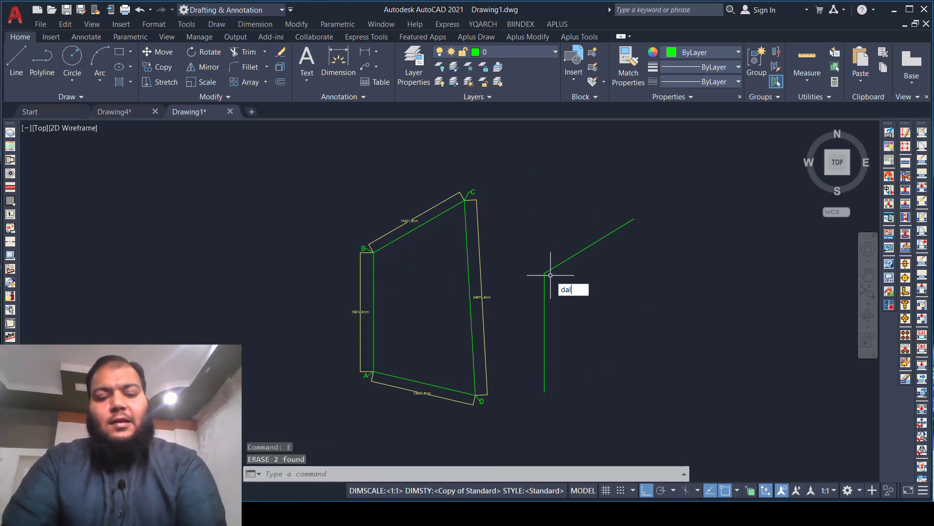
key(Return)
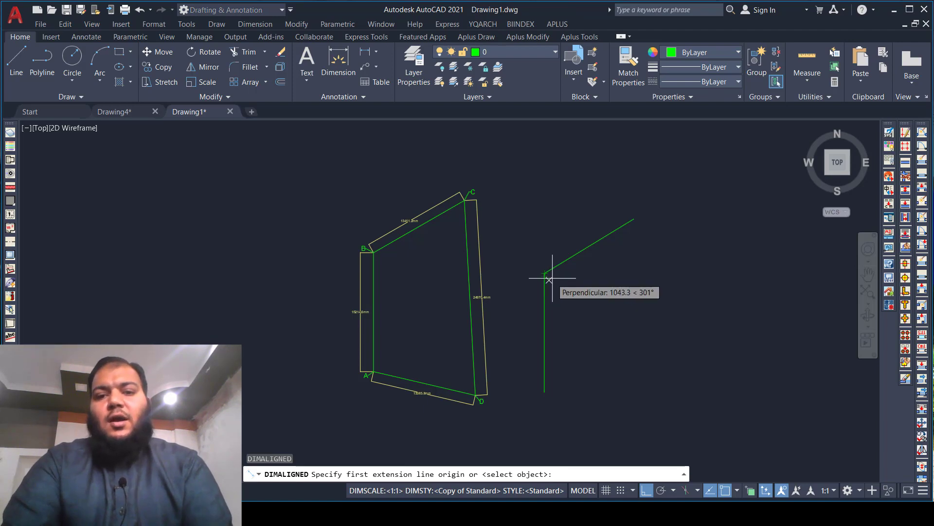
scroll(555, 277, up, 2)
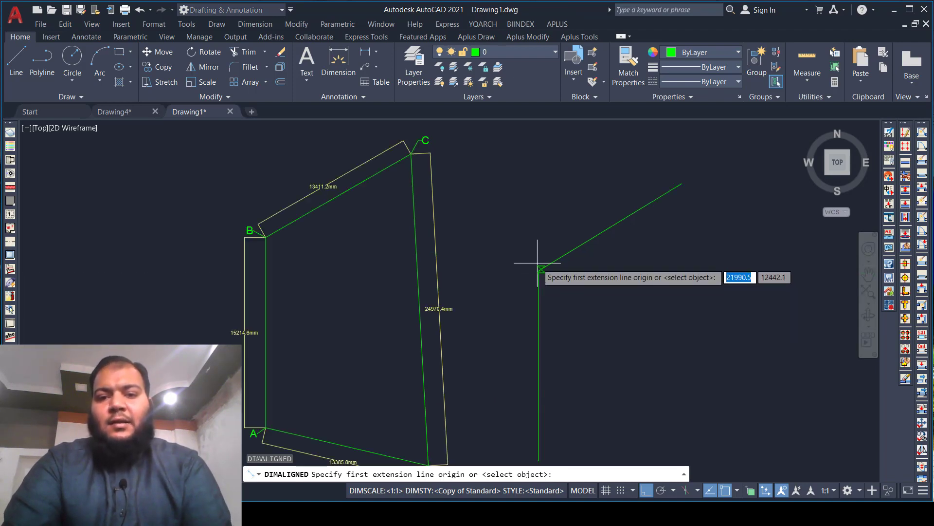
click(539, 270)
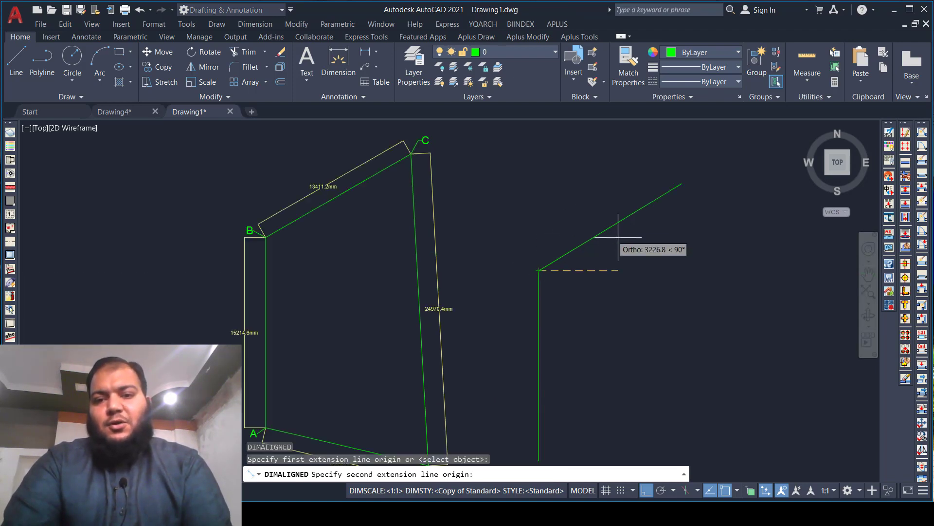
click(681, 183)
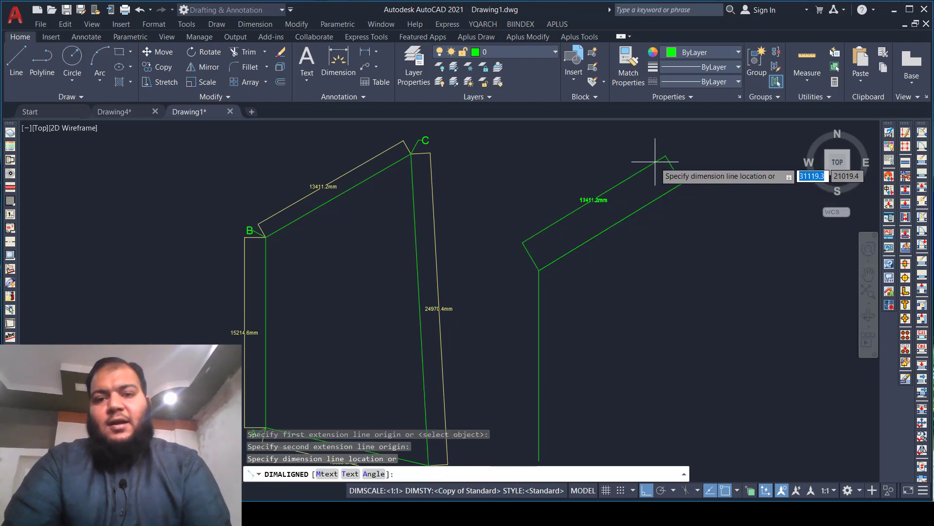
click(591, 194)
scroll(580, 202, up, 3)
scroll(584, 204, down, 3)
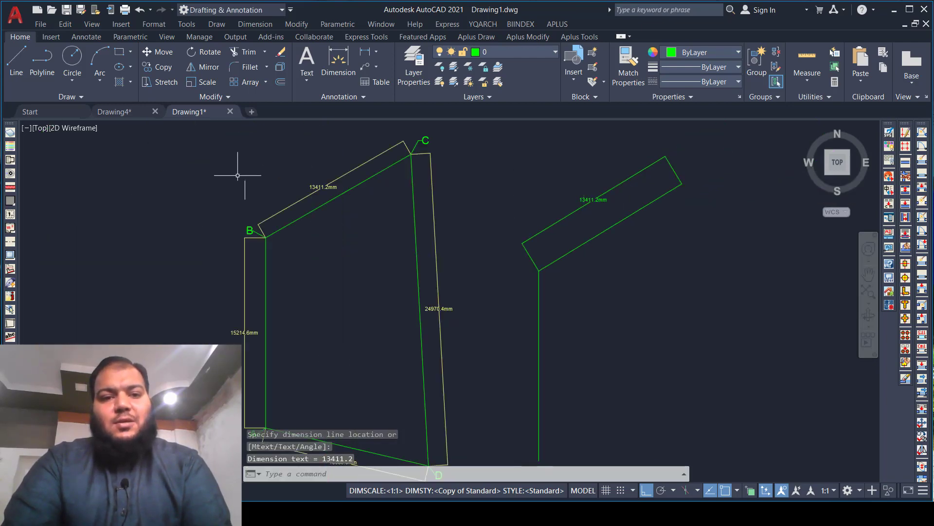
scroll(297, 179, up, 2)
scroll(313, 183, down, 2)
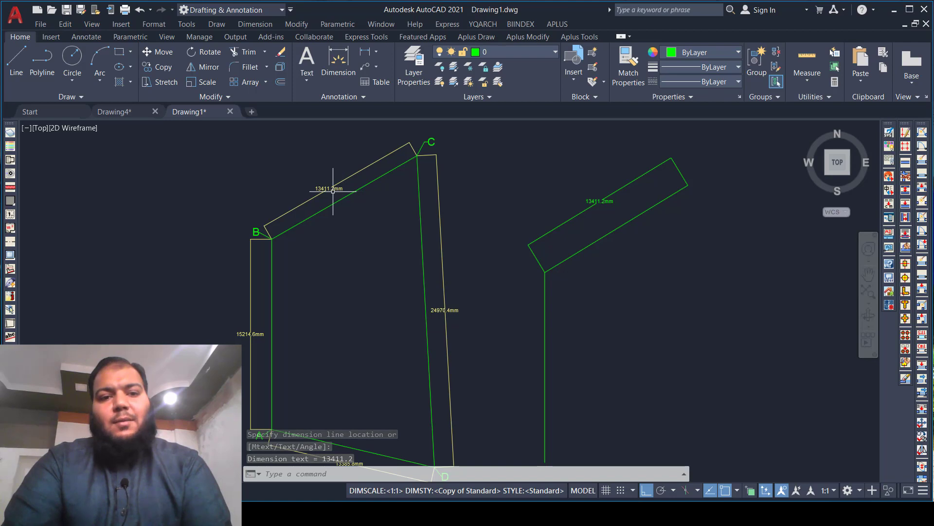
scroll(333, 191, up, 2)
scroll(312, 185, down, 2)
scroll(604, 202, up, 2)
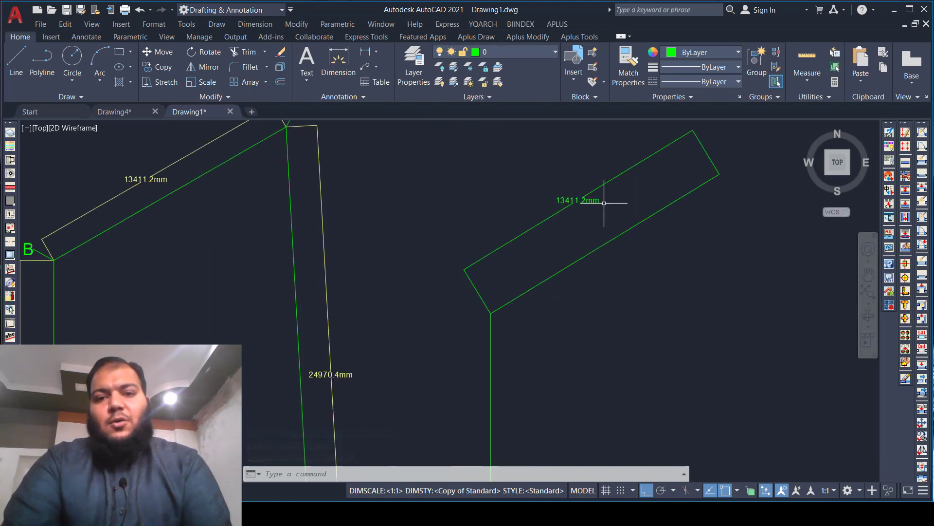
scroll(600, 203, down, 2)
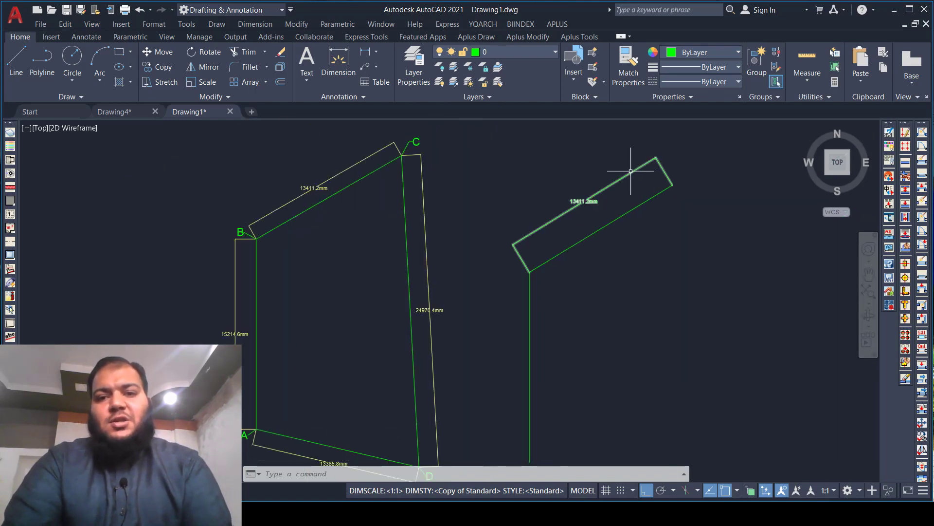
click(631, 170)
text(e)
key(Return)
scroll(565, 202, down, 2)
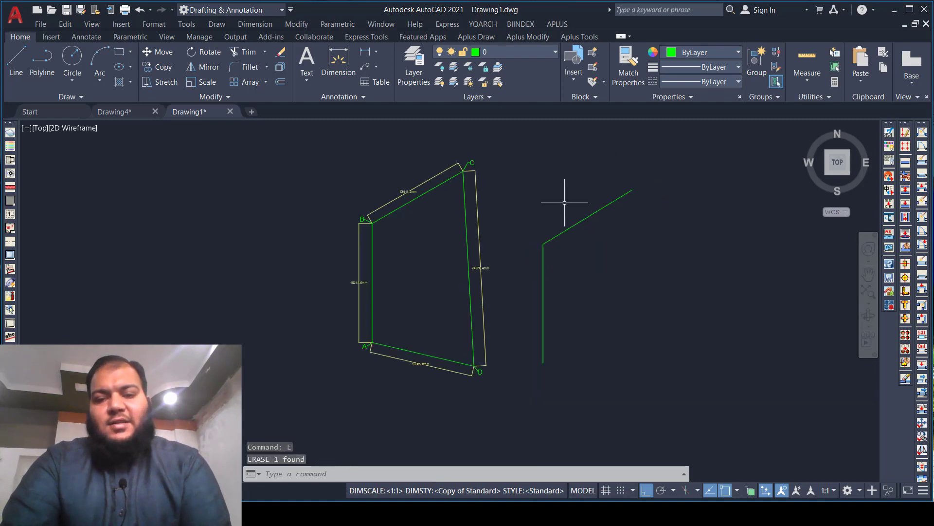
Draw a radius 24970.4 circle centred on the slanted side's upper end
scroll(619, 204, up, 2)
scroll(638, 212, down, 2)
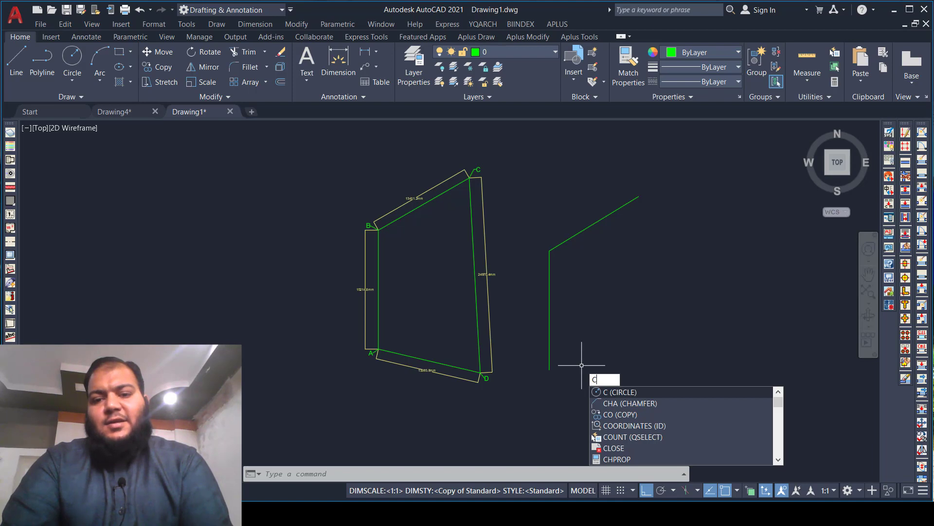
key(Return)
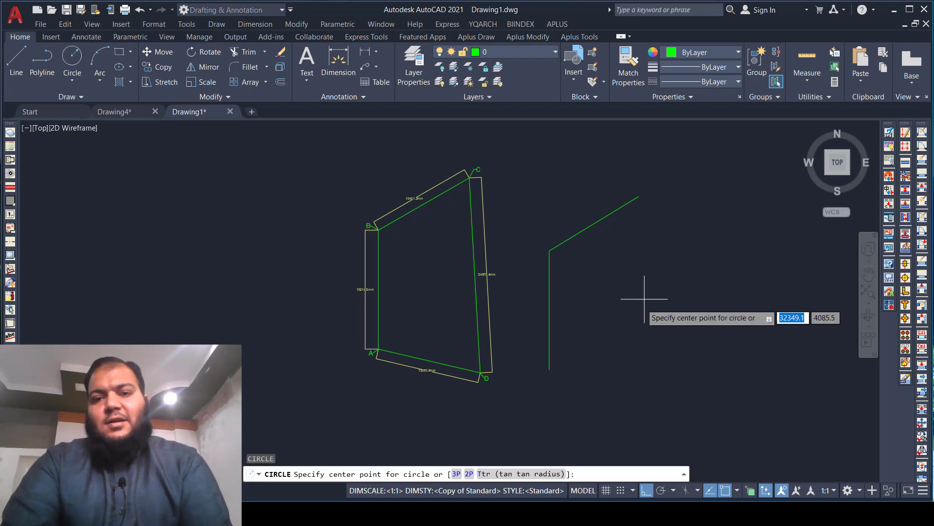
click(639, 196)
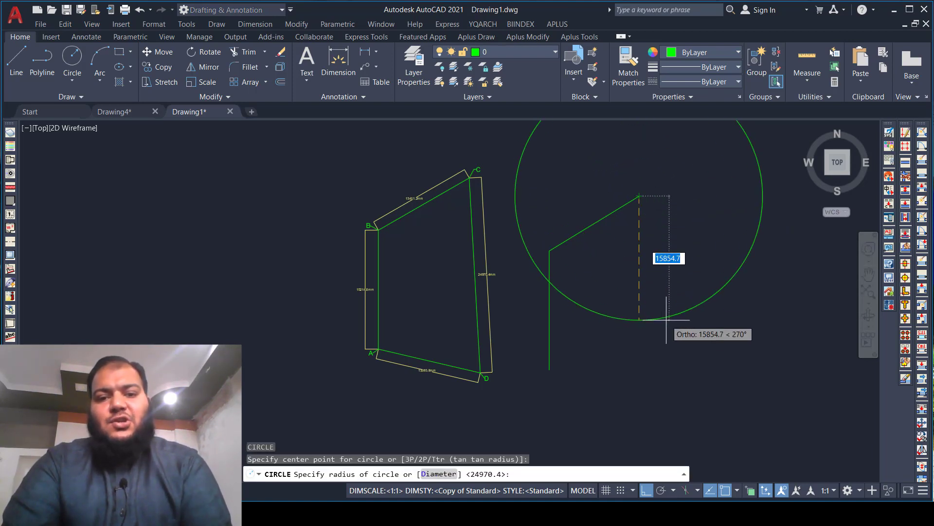
scroll(667, 320, up, 2)
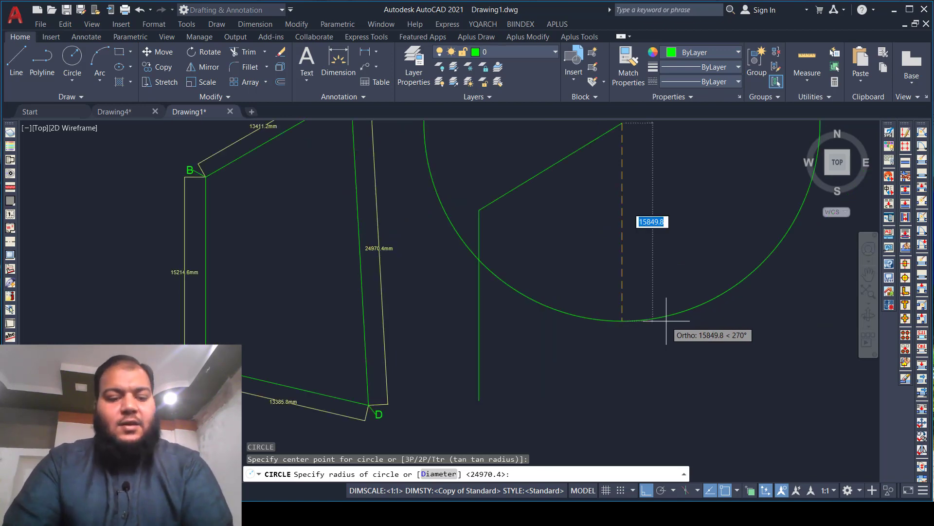
text(24970.4)
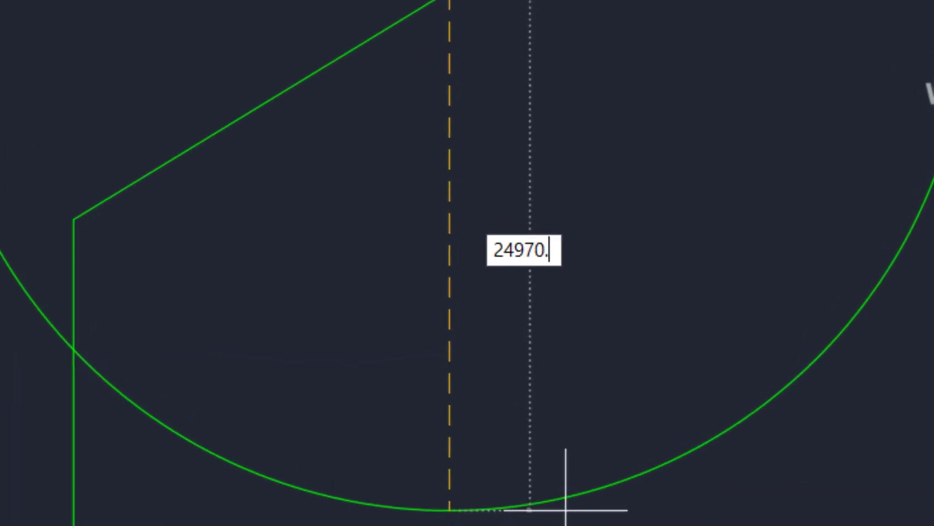
key(Return)
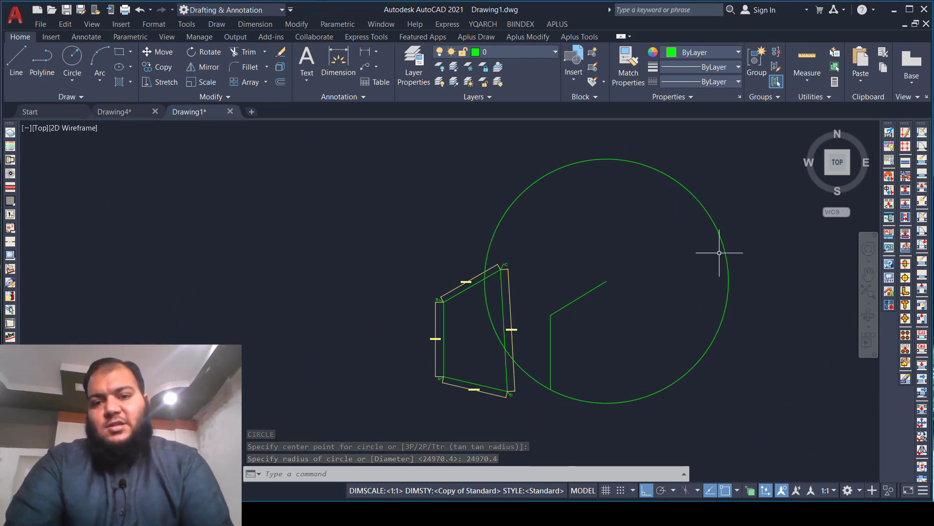
scroll(553, 386, up, 5)
scroll(523, 364, down, 1)
scroll(515, 345, up, 4)
scroll(526, 359, down, 4)
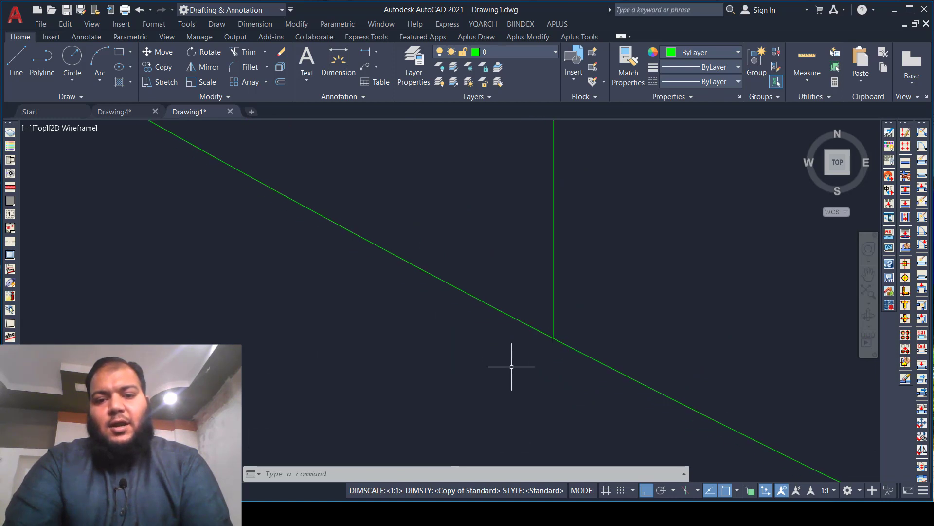
scroll(492, 373, down, 2)
scroll(303, 414, up, 5)
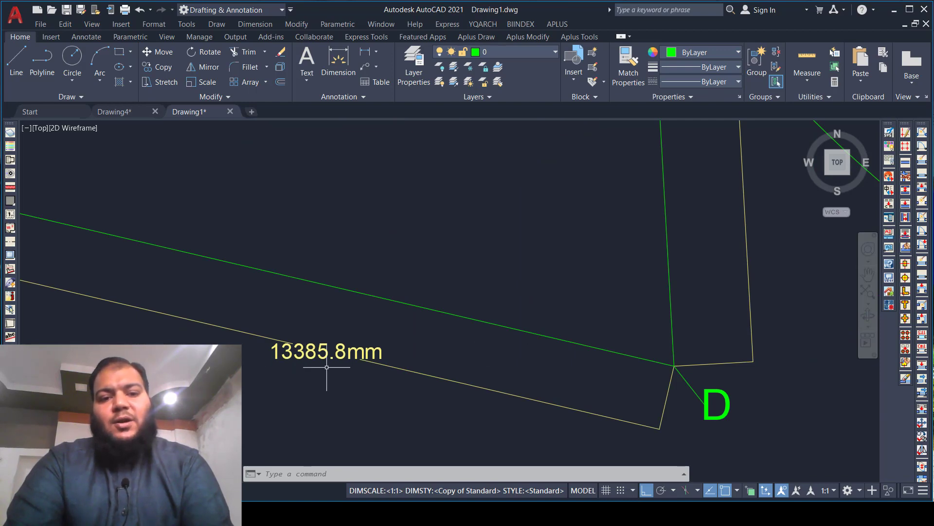
scroll(321, 366, down, 5)
scroll(436, 381, up, 3)
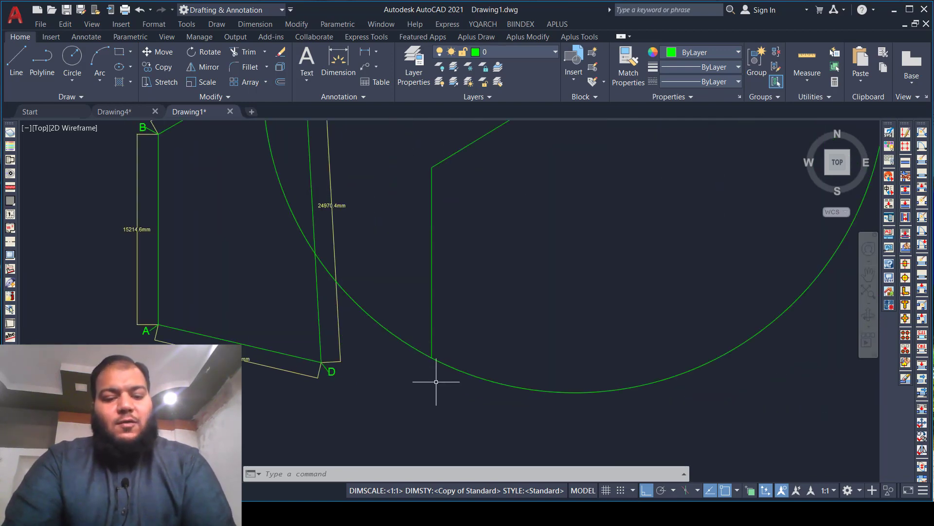
Draw a radius 13385.8 circle centred on the vertical side's lower endpoint
key(Return)
scroll(433, 377, up, 4)
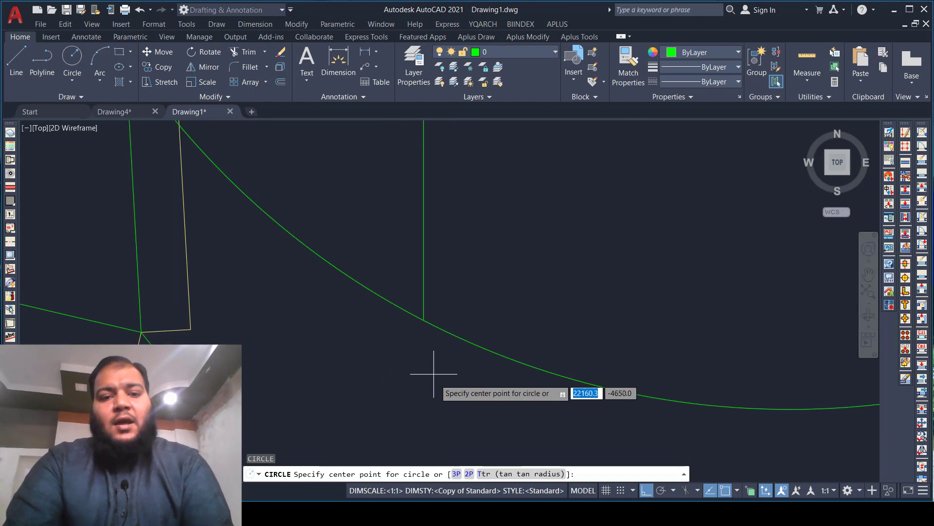
scroll(423, 295, up, 3)
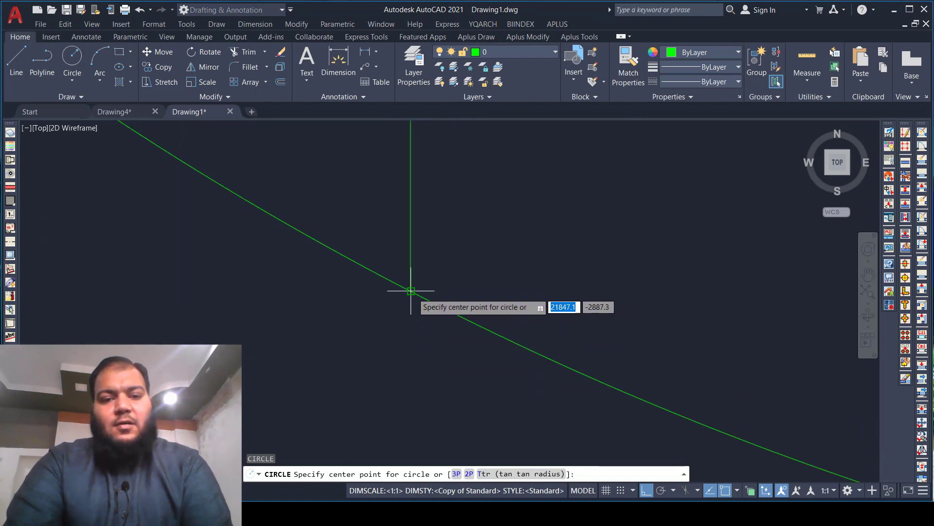
click(411, 291)
scroll(412, 297, down, 5)
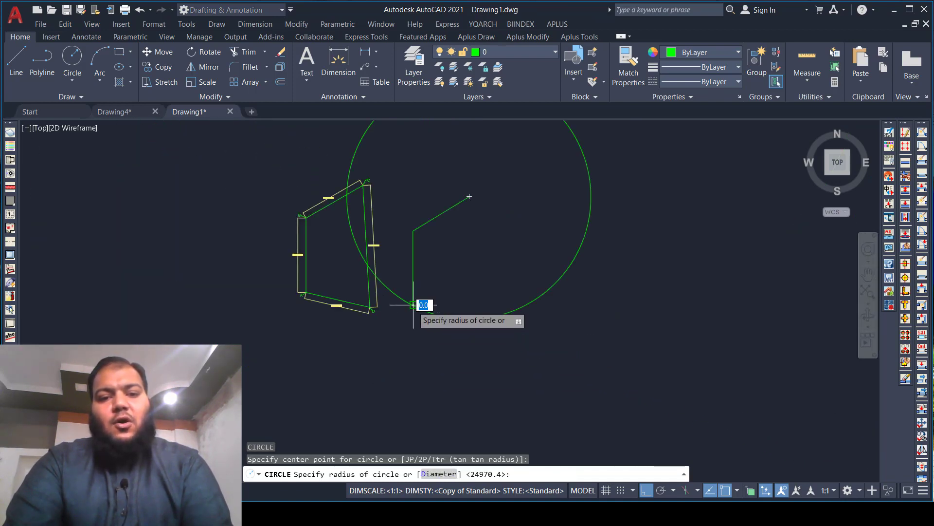
scroll(458, 398, up, 4)
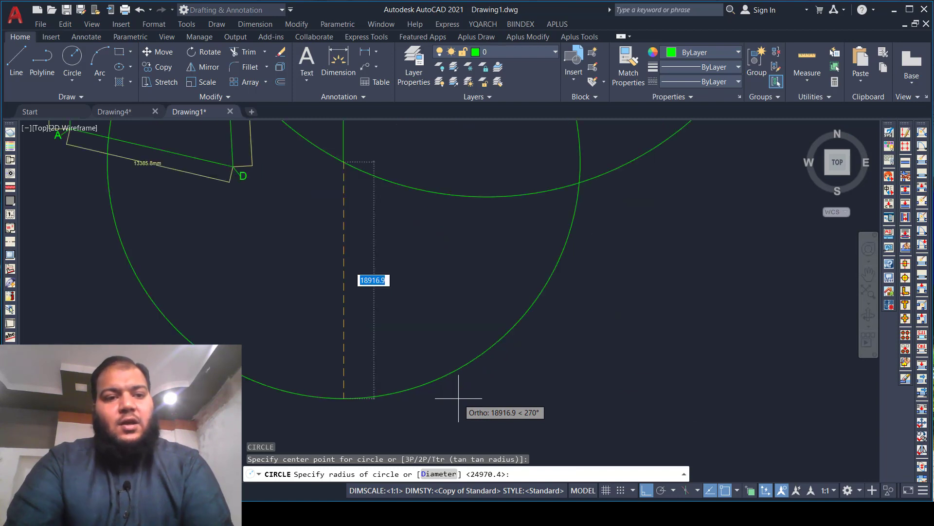
text(1)
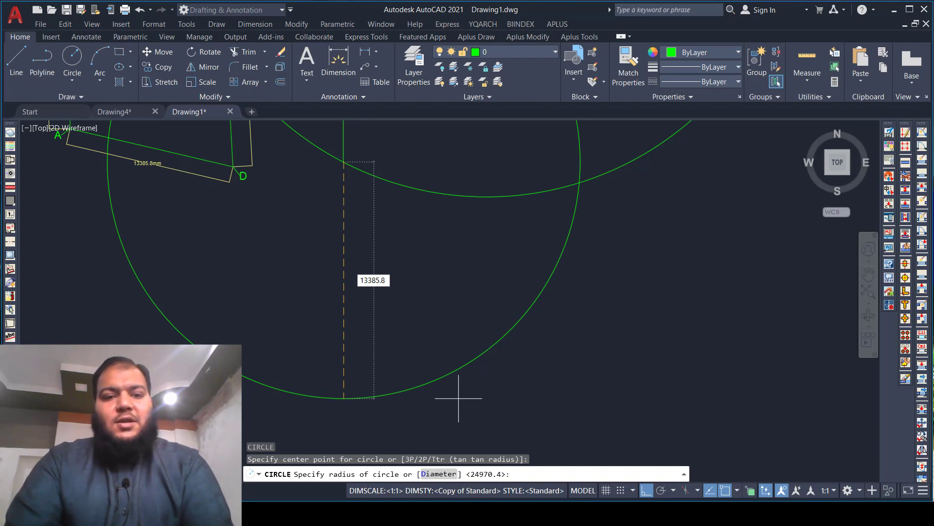
text(3385.8)
key(Return)
scroll(460, 376, down, 3)
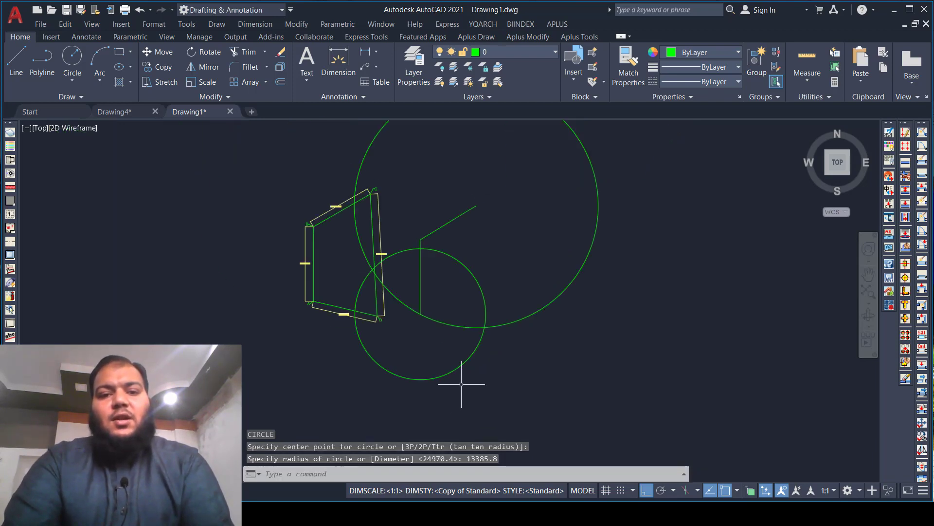
scroll(458, 331, up, 2)
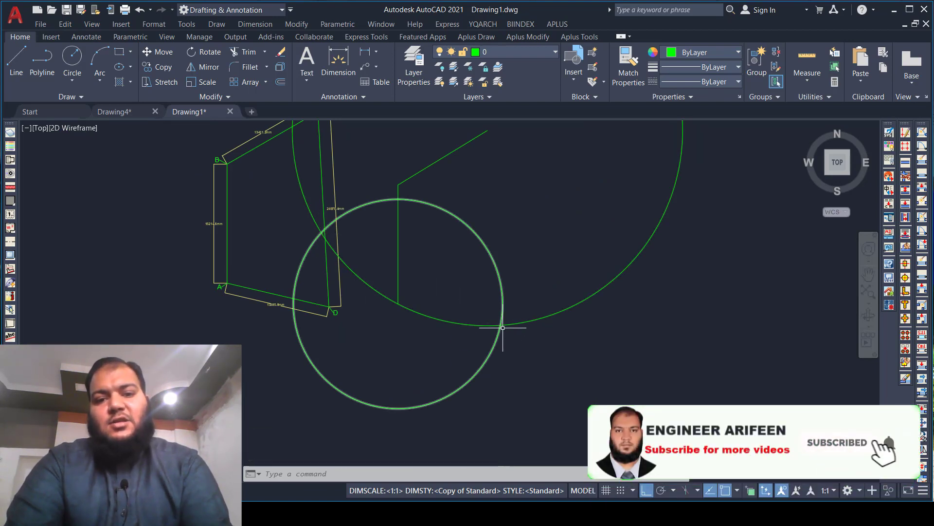
scroll(493, 331, down, 2)
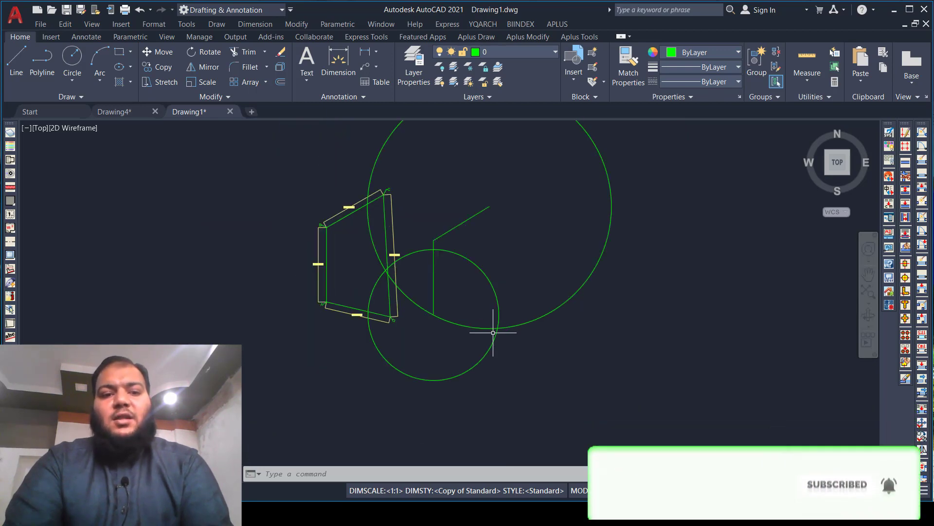
scroll(370, 306, up, 2)
scroll(415, 327, up, 2)
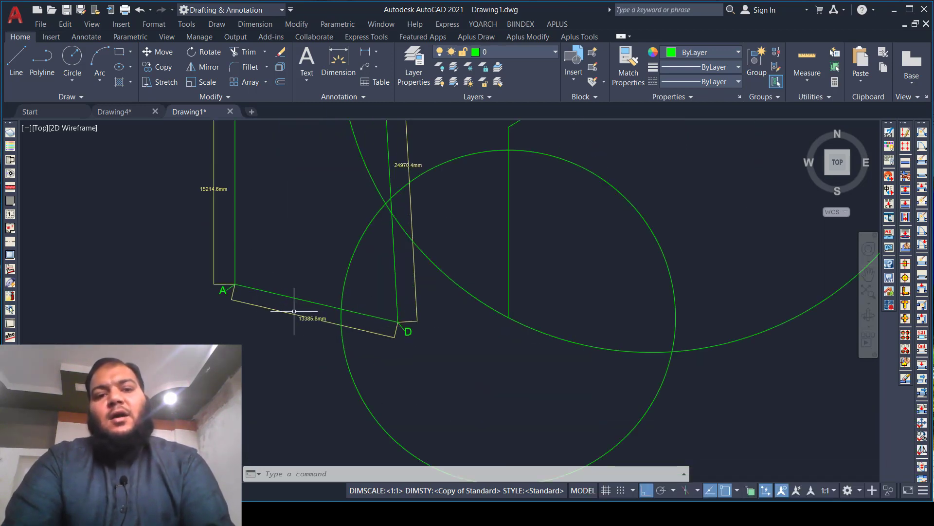
scroll(294, 311, down, 2)
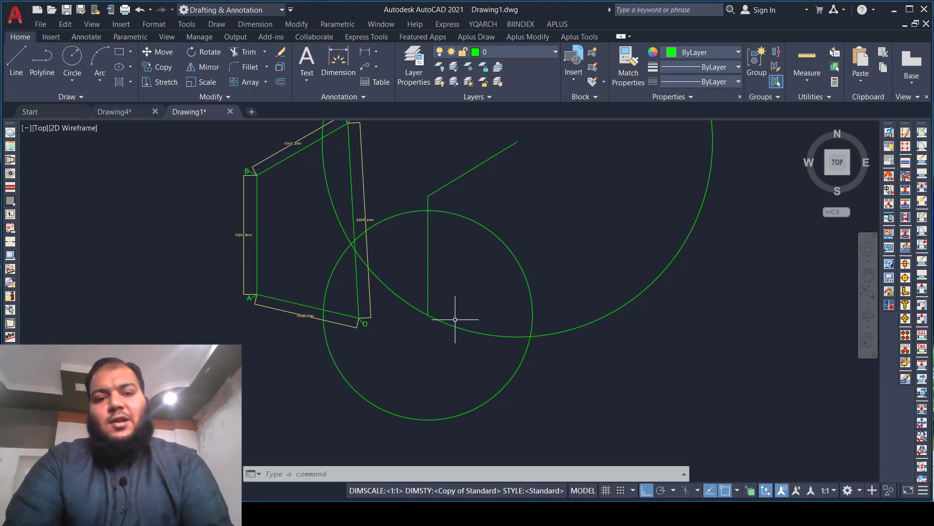
scroll(455, 319, up, 2)
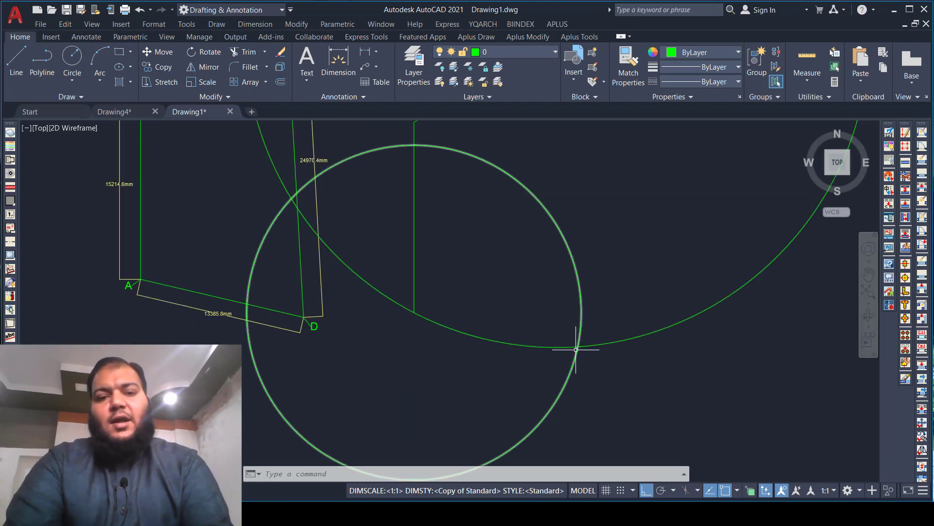
scroll(436, 356, down, 2)
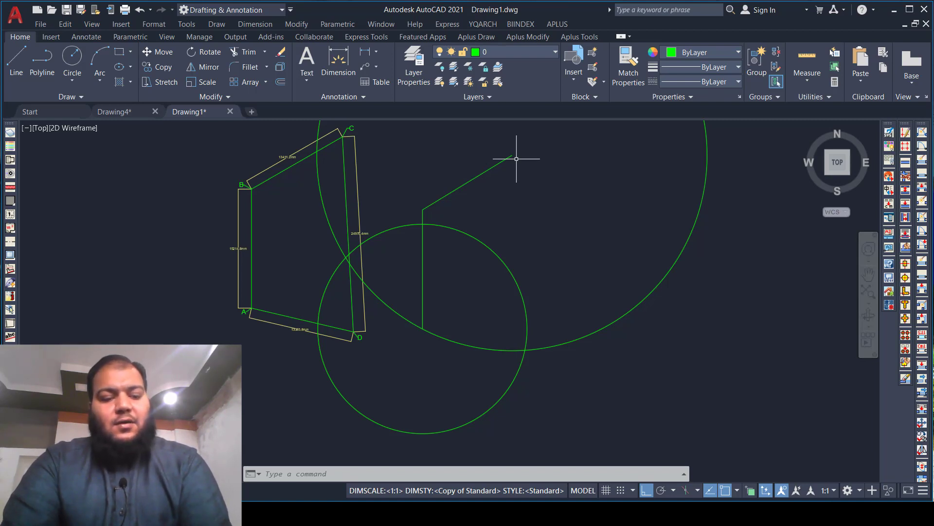
Draw lines from the slanted side's end to the circles' crossing, then to the vertical side's foot
text(l)
key(Return)
scroll(515, 153, up, 3)
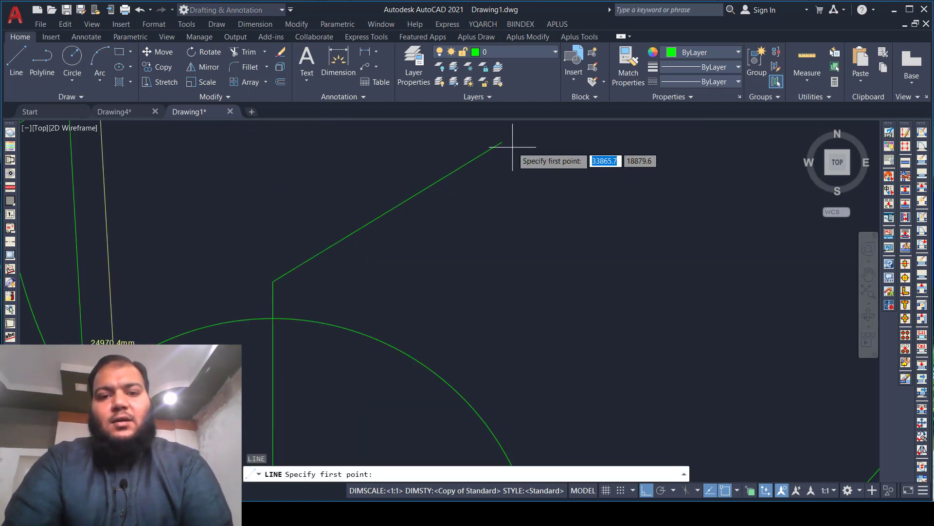
click(501, 143)
scroll(507, 146, down, 3)
scroll(514, 242, up, 3)
scroll(514, 242, up, 3)
middle_drag(515, 272, 475, 432)
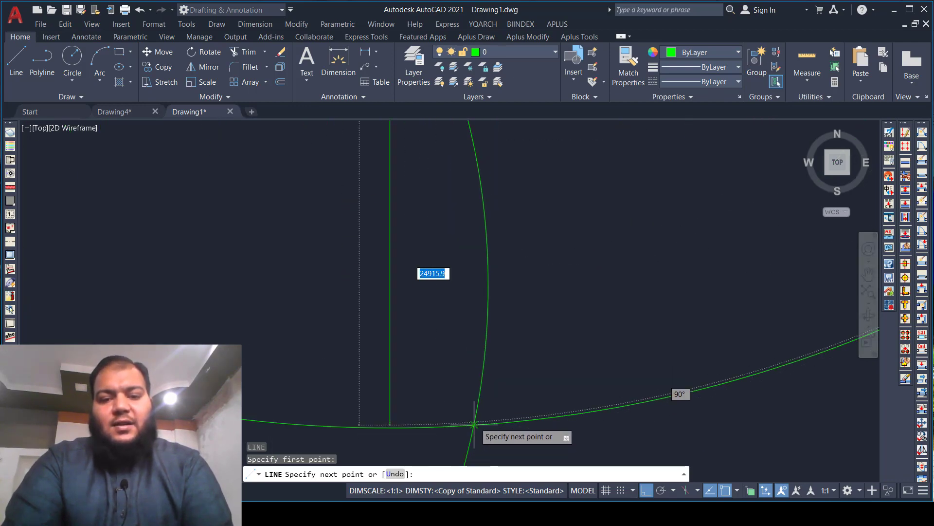
click(474, 424)
scroll(470, 384, down, 3)
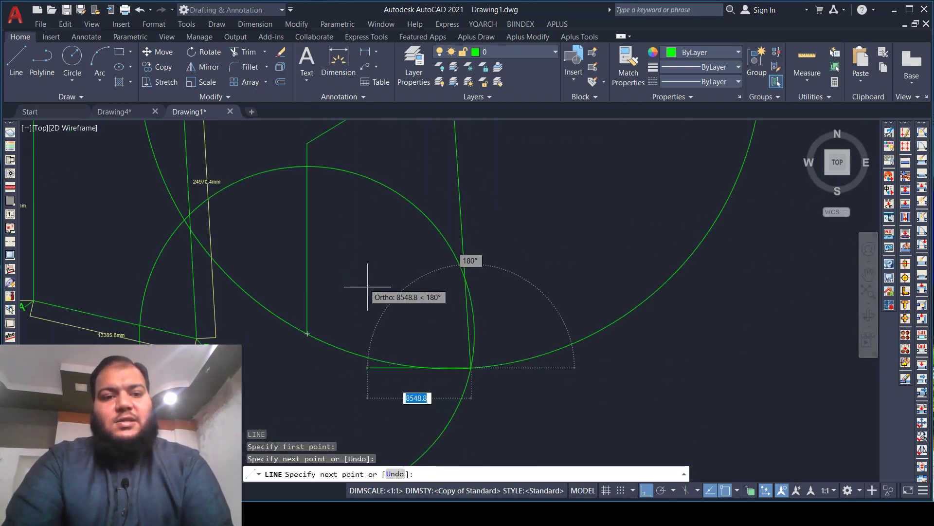
scroll(368, 287, down, 3)
scroll(370, 372, down, 3)
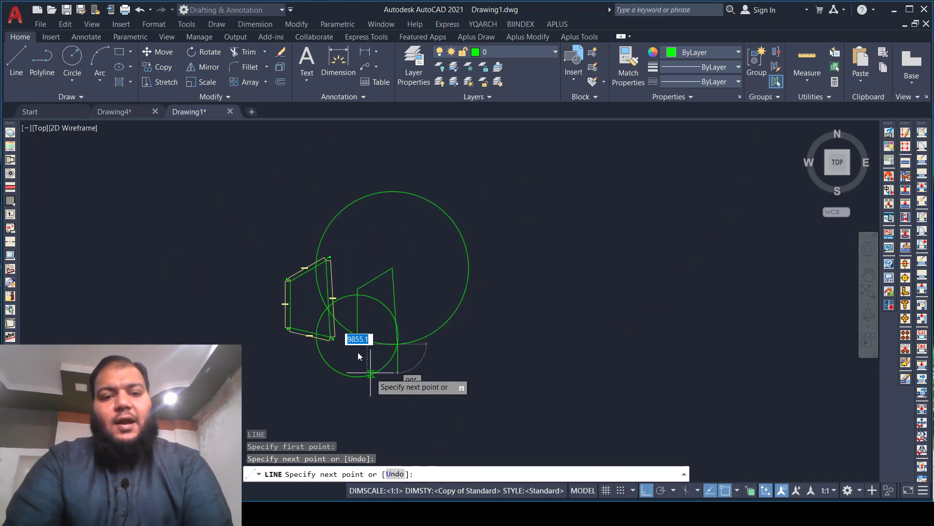
scroll(371, 373, up, 6)
scroll(403, 356, up, 4)
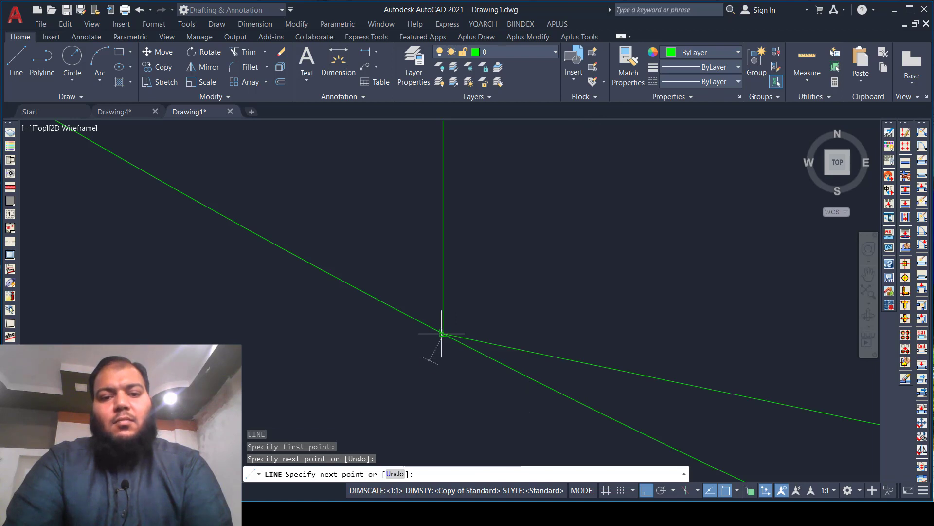
click(442, 334)
scroll(365, 351, down, 4)
End the line command and erase the large 24970.4 construction circle
key(Return)
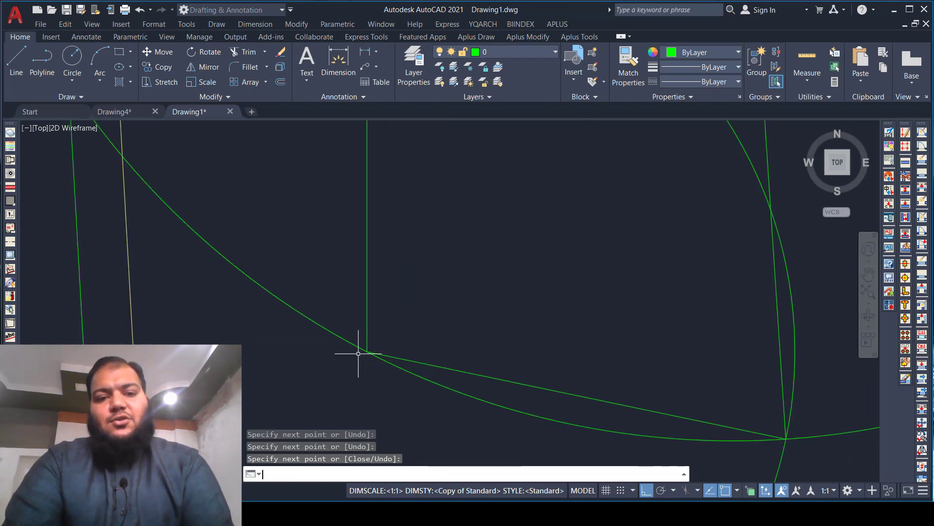
scroll(359, 353, down, 5)
key(Return)
click(601, 302)
text(E)
key(Return)
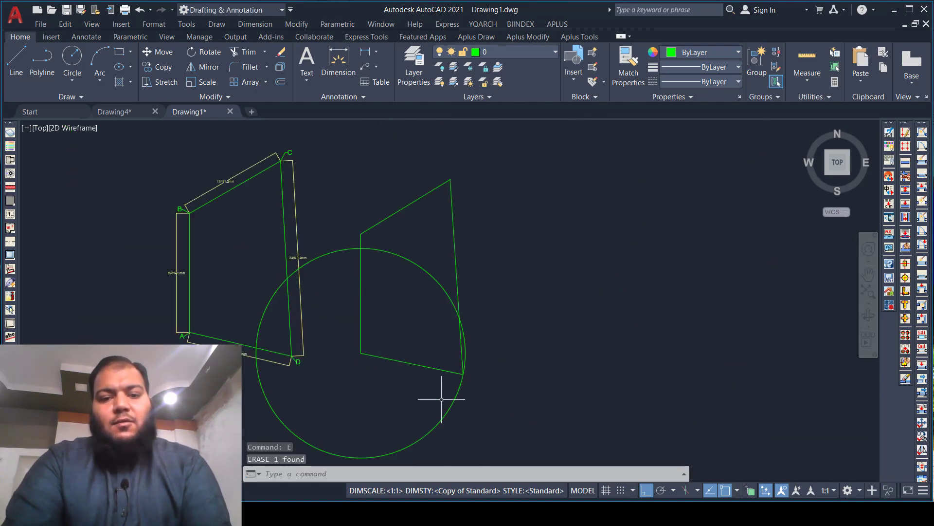
Crossing-select the small 13385.8 construction circle and erase it
click(437, 396)
click(448, 427)
click(439, 422)
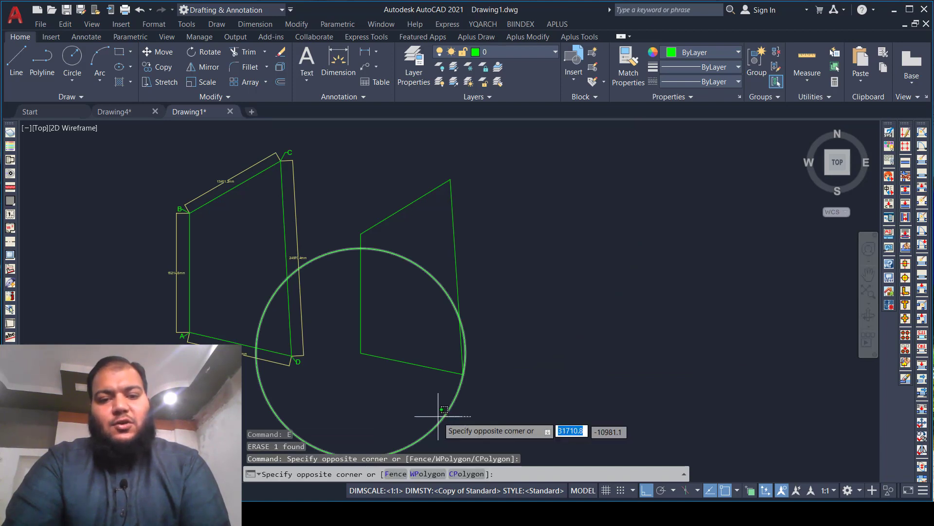
click(411, 411)
text(E)
key(Return)
scroll(412, 414, down, 3)
scroll(457, 272, up, 3)
scroll(484, 369, down, 2)
scroll(417, 378, up, 3)
scroll(418, 384, down, 2)
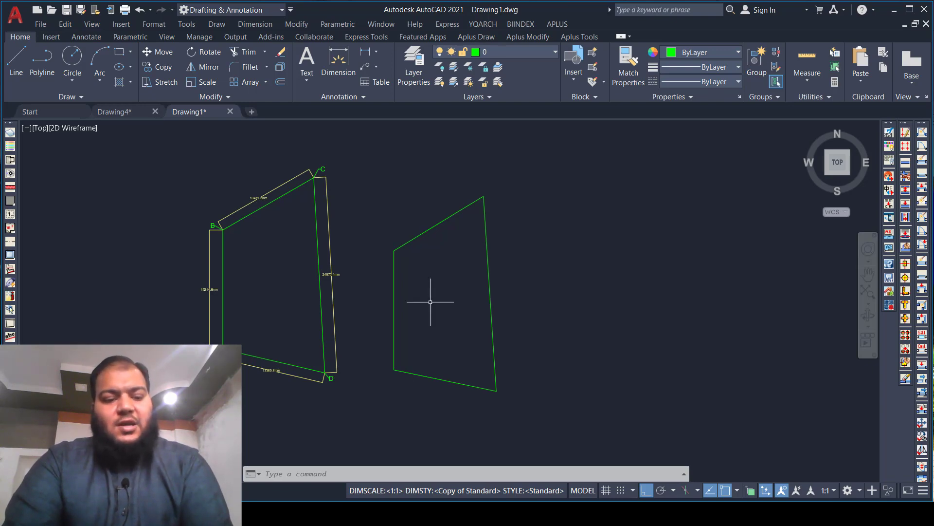
Dimension the copy's vertical side as 15214.6mm, placed to its left
text(dlio)
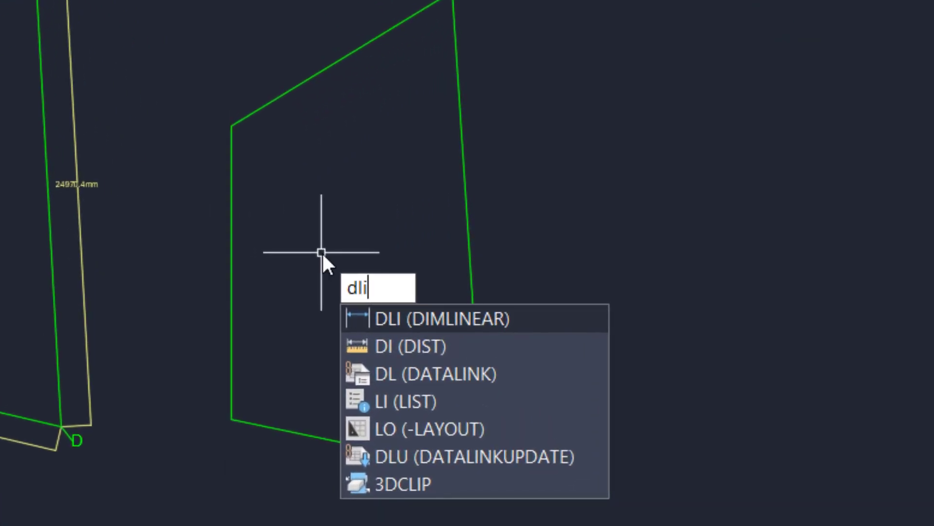
key(Return)
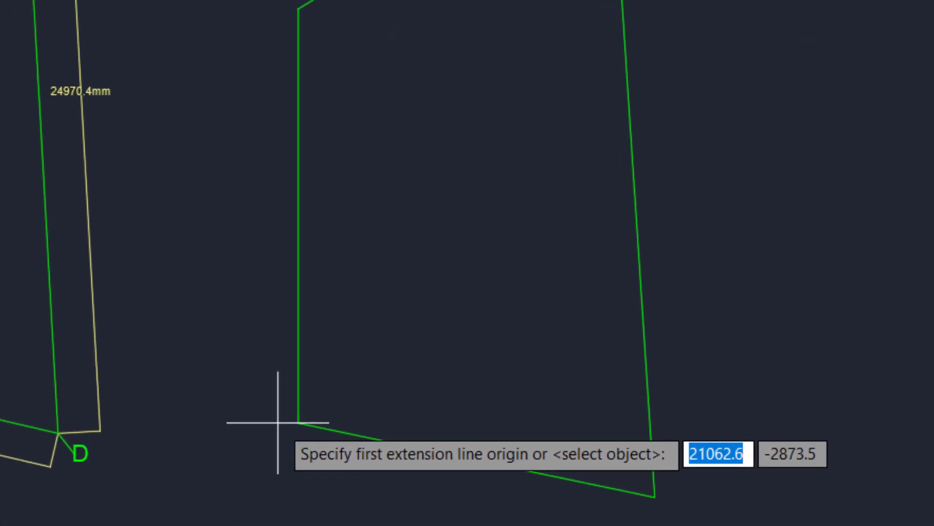
click(235, 394)
click(313, 27)
click(264, 57)
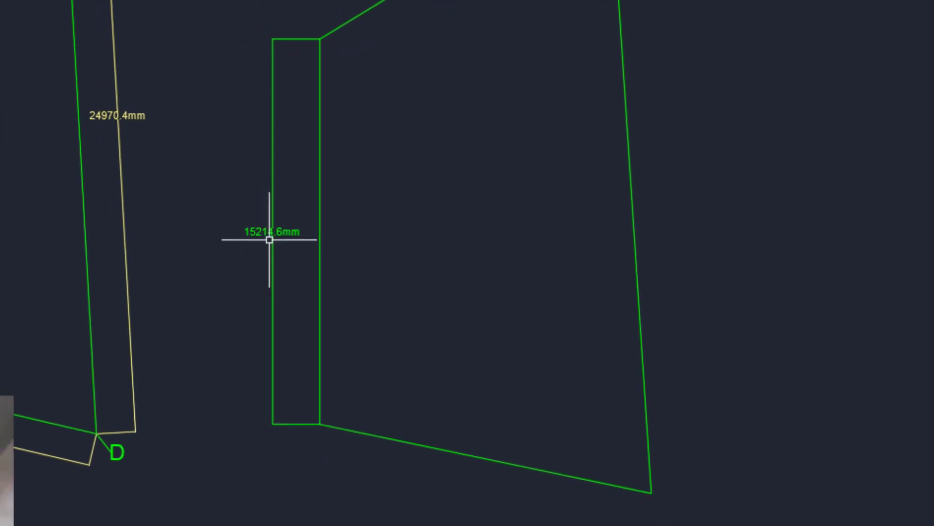
scroll(222, 228, up, 3)
scroll(217, 259, down, 3)
scroll(77, 230, up, 3)
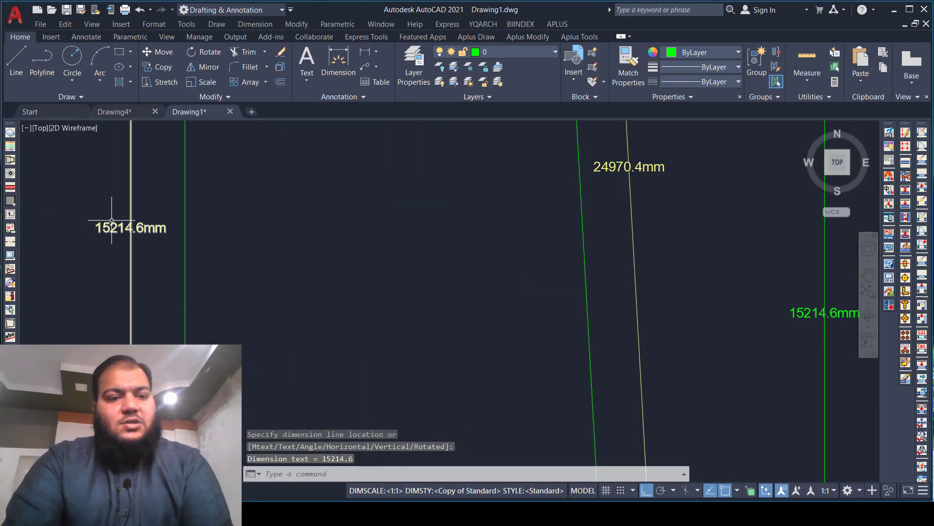
scroll(126, 230, down, 2)
scroll(126, 230, down, 3)
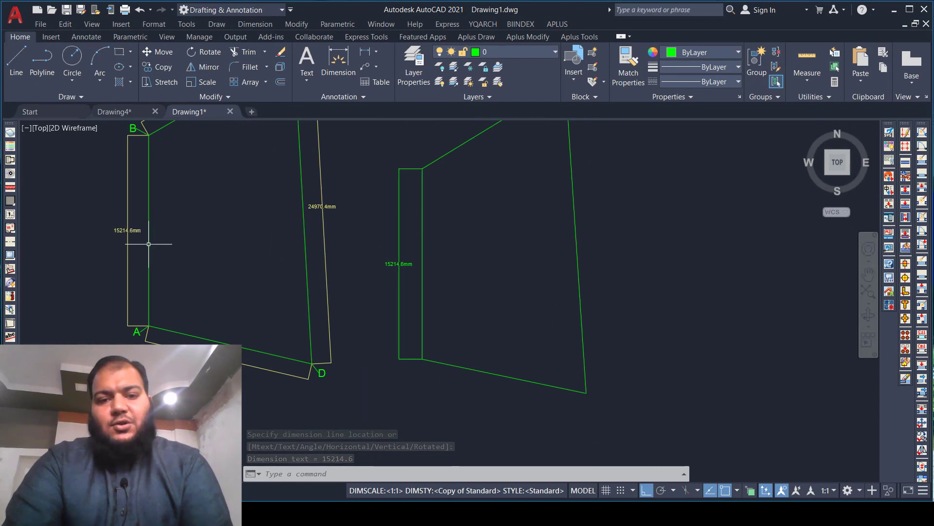
scroll(396, 254, up, 3)
scroll(417, 258, down, 4)
scroll(425, 239, up, 4)
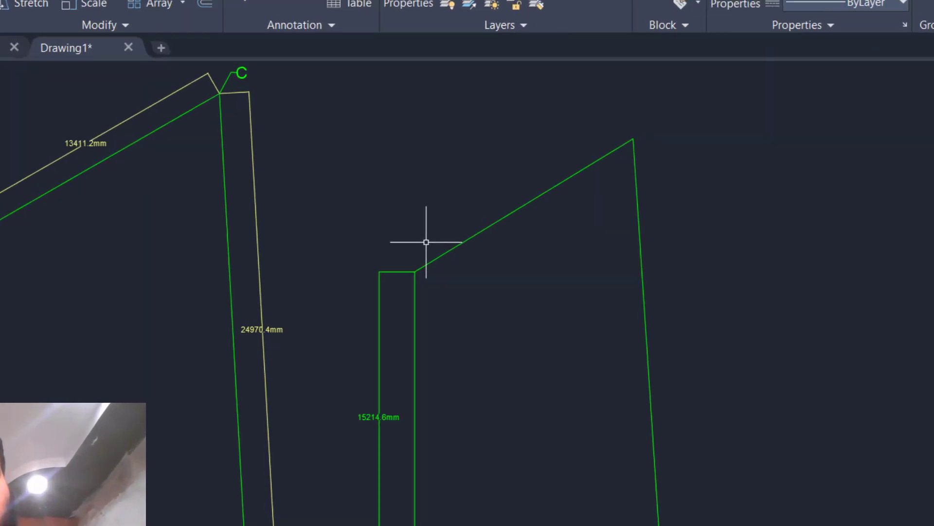
Add a DAL aligned 13411.2mm dimension above the sloped top edge
text(dal)
key(Return)
scroll(428, 250, up, 2)
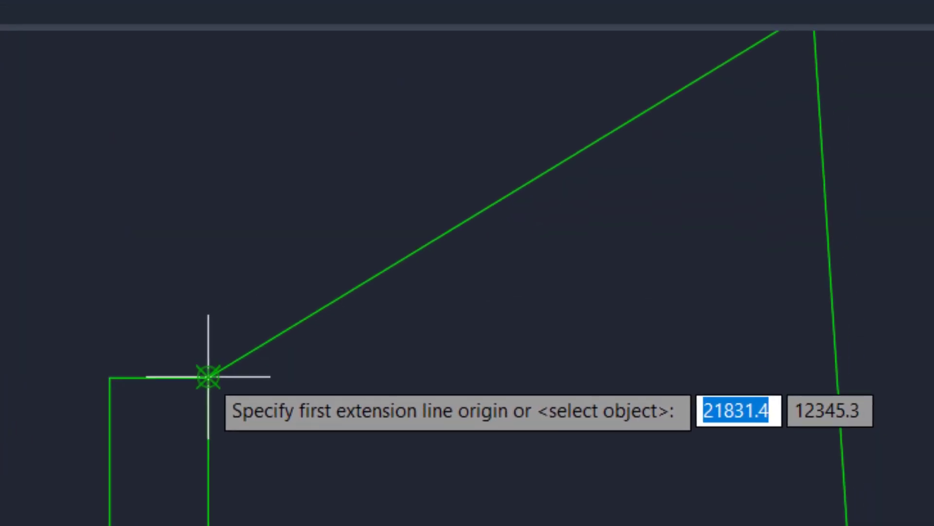
click(408, 299)
scroll(166, 398, down, 4)
click(400, 251)
click(376, 216)
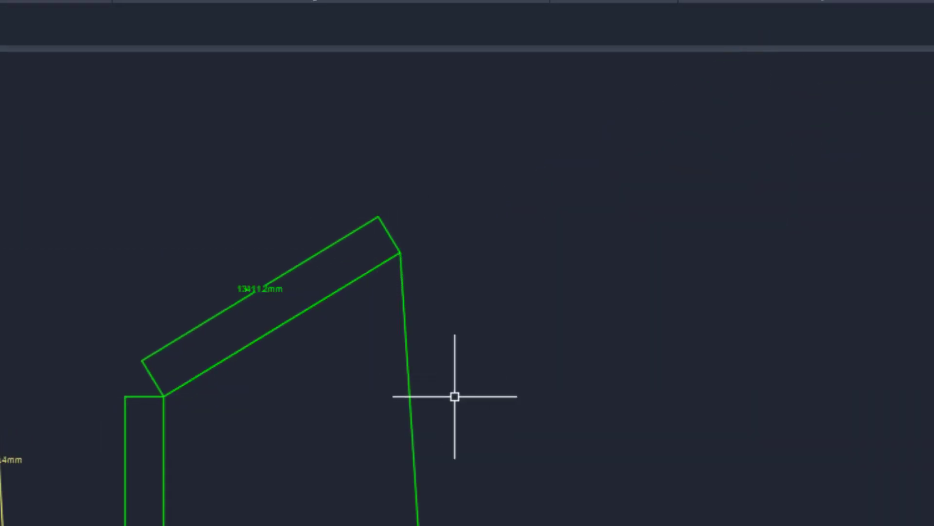
Add a 24970.4mm aligned dimension along the copy's right side with DAL
text(dal)
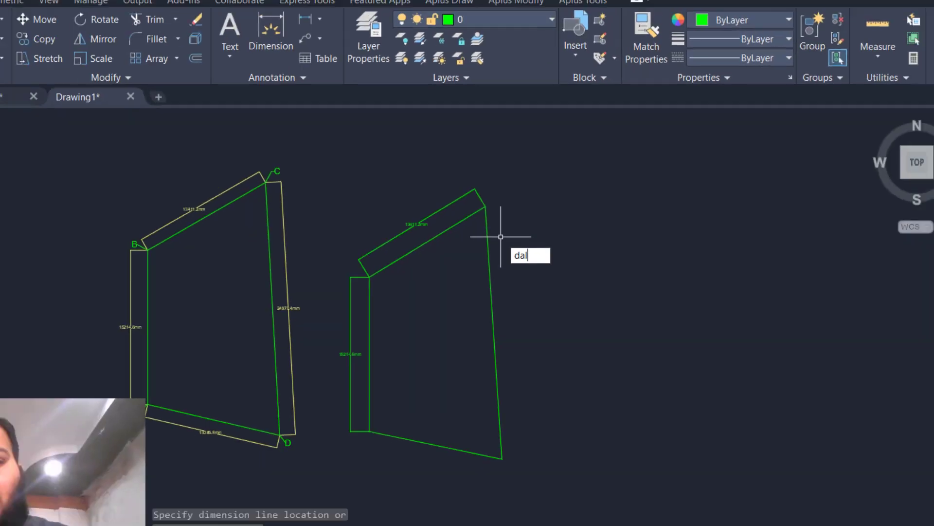
key(Return)
scroll(511, 382, up, 2)
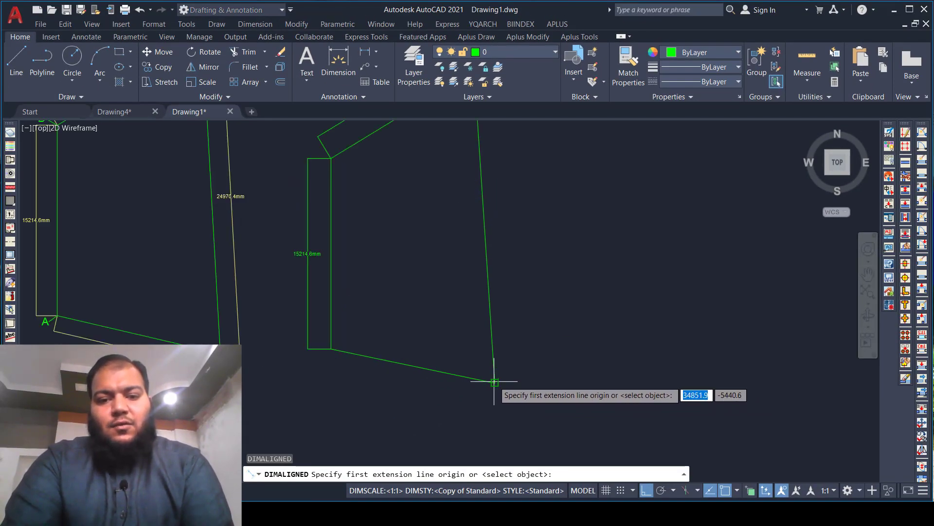
click(495, 381)
scroll(495, 382, down, 5)
scroll(501, 356, up, 3)
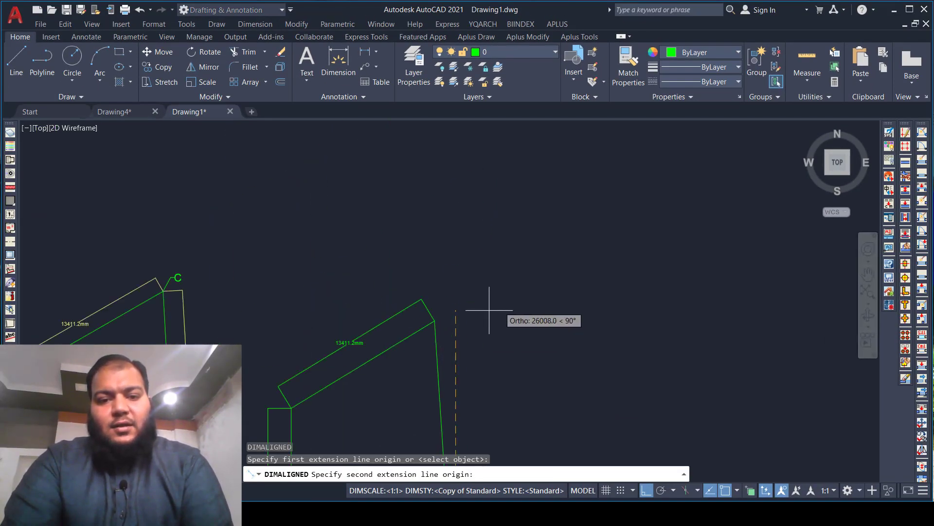
click(438, 324)
click(475, 310)
scroll(476, 336, down, 3)
scroll(459, 365, up, 5)
scroll(458, 365, down, 5)
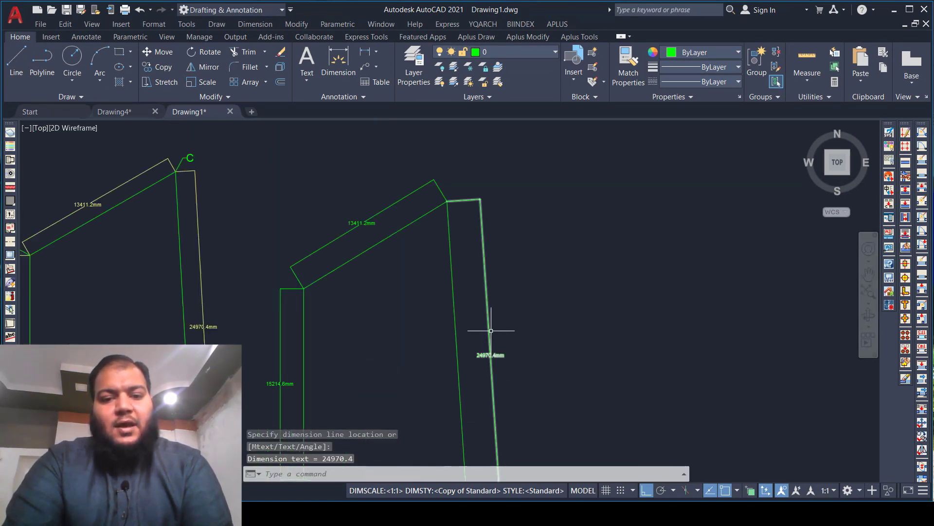
scroll(375, 265, down, 3)
scroll(369, 396, up, 3)
scroll(392, 393, down, 3)
scroll(355, 394, up, 3)
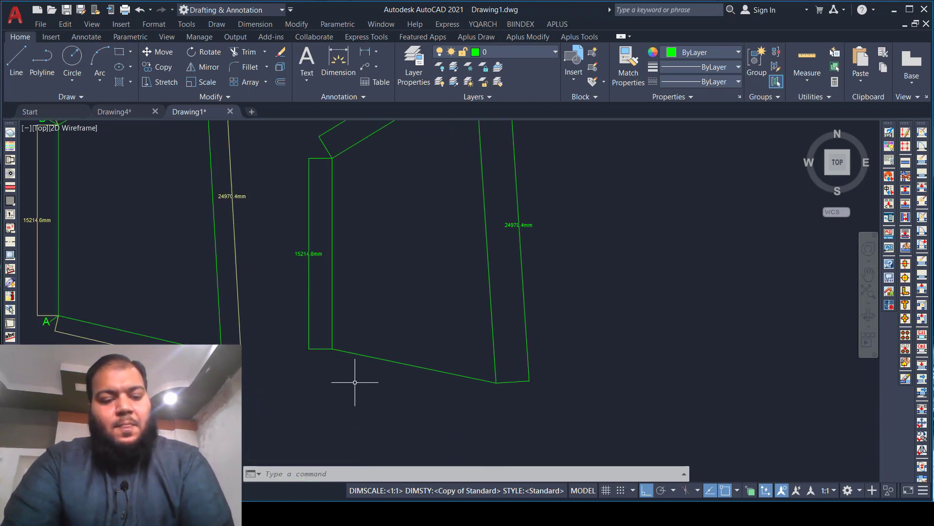
Add a 13385.8mm aligned dimension below the copy's bottom side
text(dal)
key(Return)
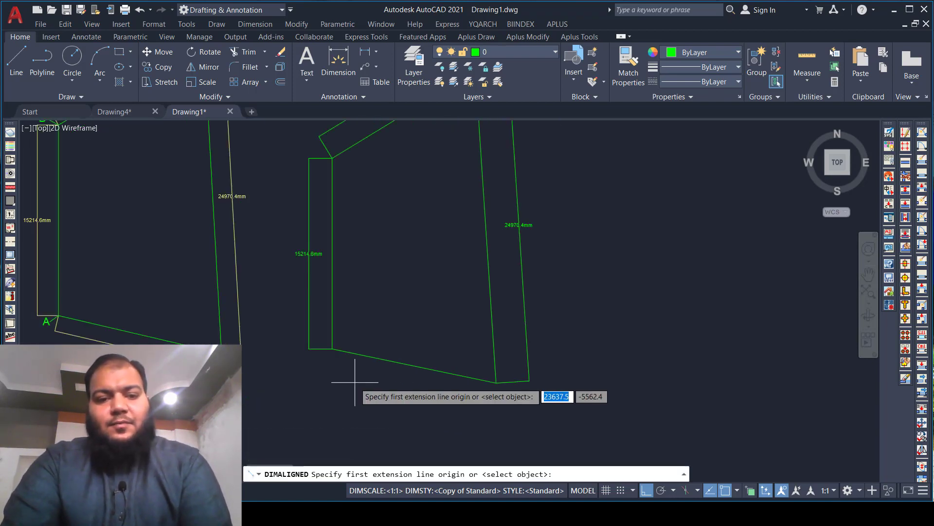
scroll(341, 385, up, 3)
click(282, 274)
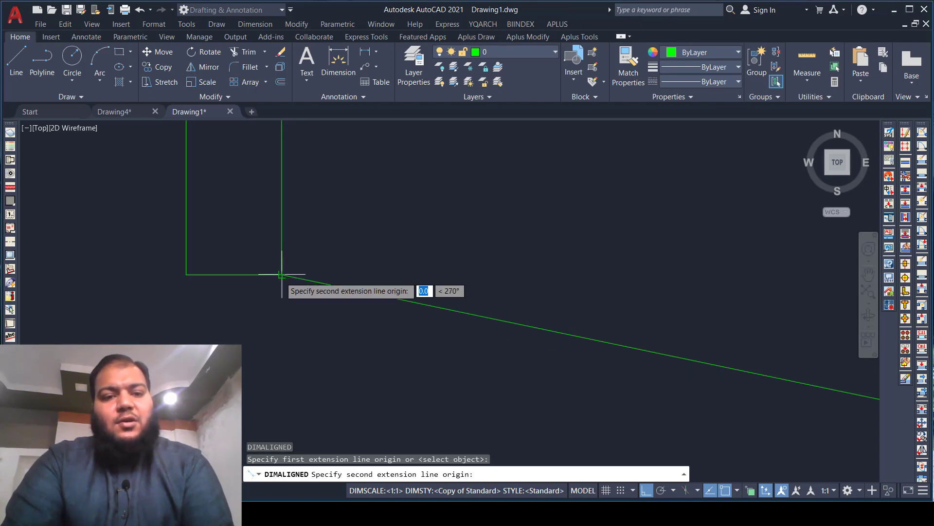
scroll(281, 276, down, 4)
click(444, 311)
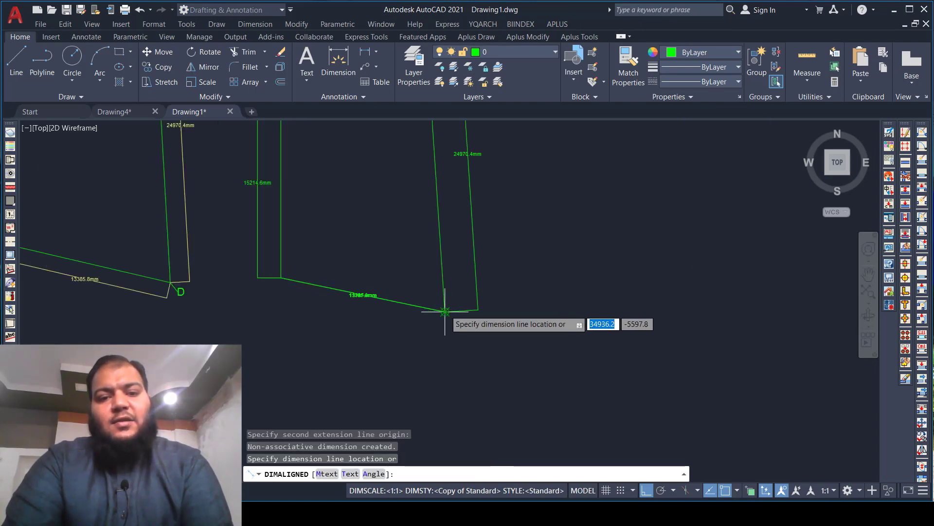
click(437, 336)
scroll(482, 366, down, 5)
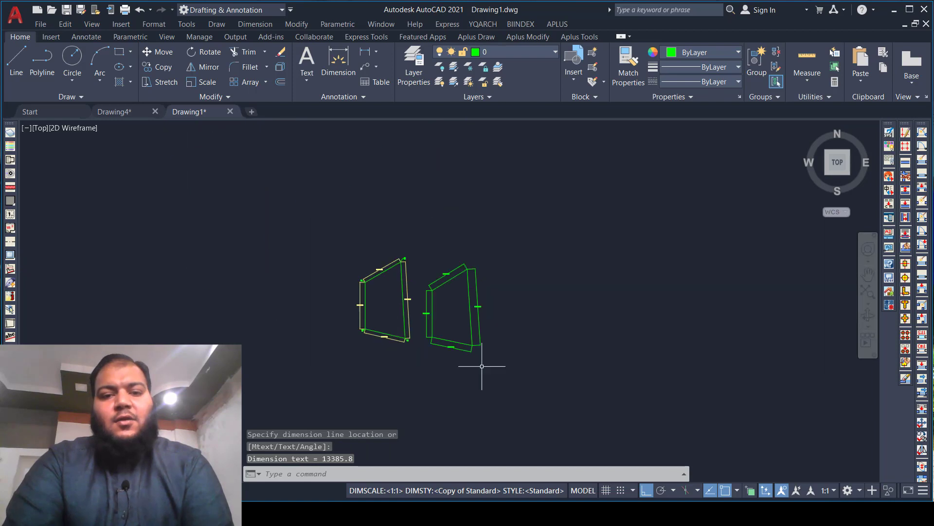
scroll(431, 289, up, 4)
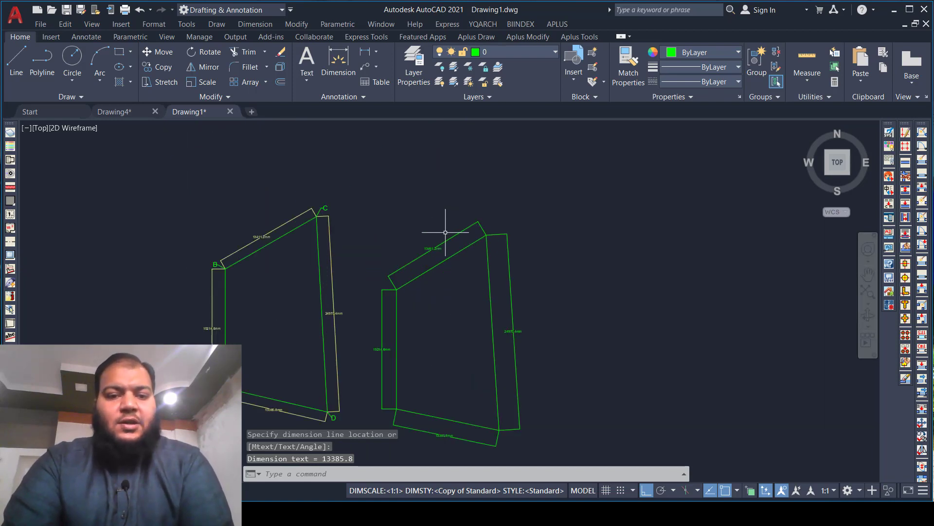
scroll(449, 195, down, 2)
scroll(448, 265, up, 2)
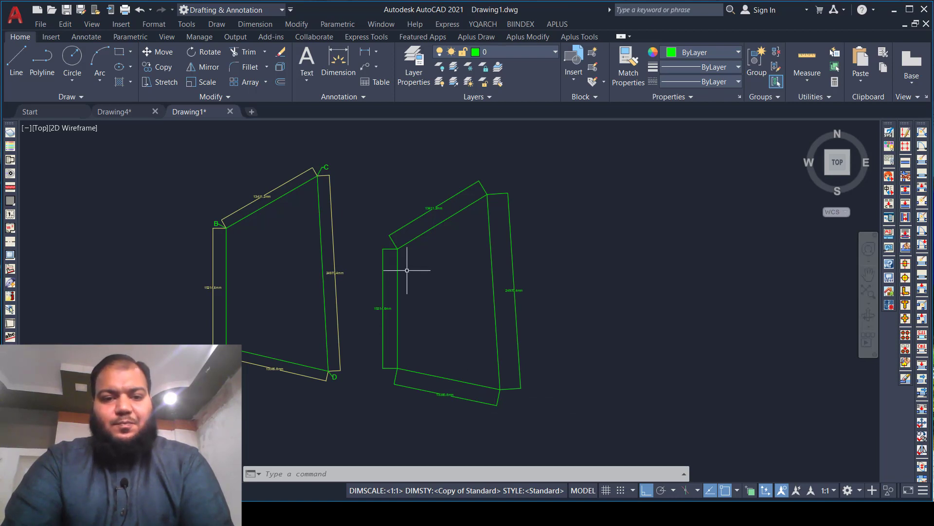
scroll(407, 270, up, 2)
scroll(446, 164, up, 4)
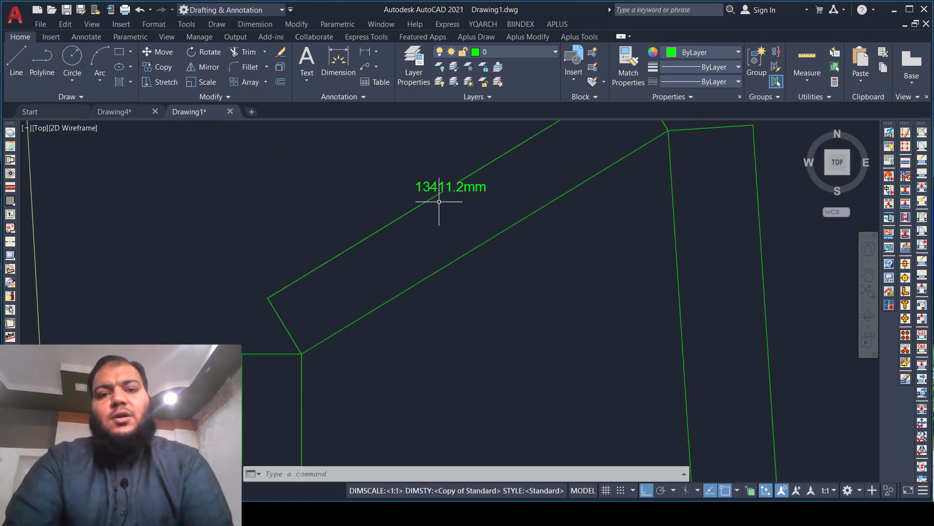
scroll(439, 202, down, 4)
scroll(447, 194, up, 6)
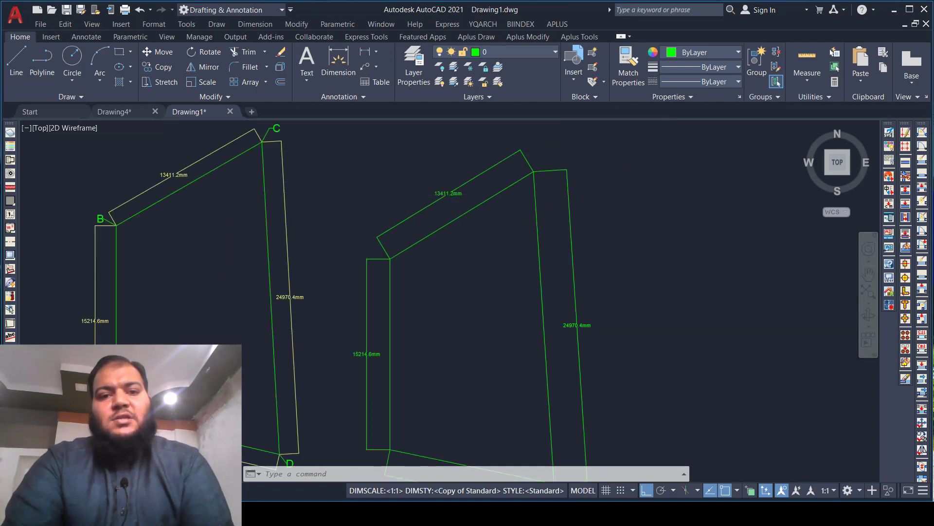
scroll(445, 199, down, 2)
Set Copy of Standard's text to 'Aligned with dimension line' and make it the current style
text(d)
key(Return)
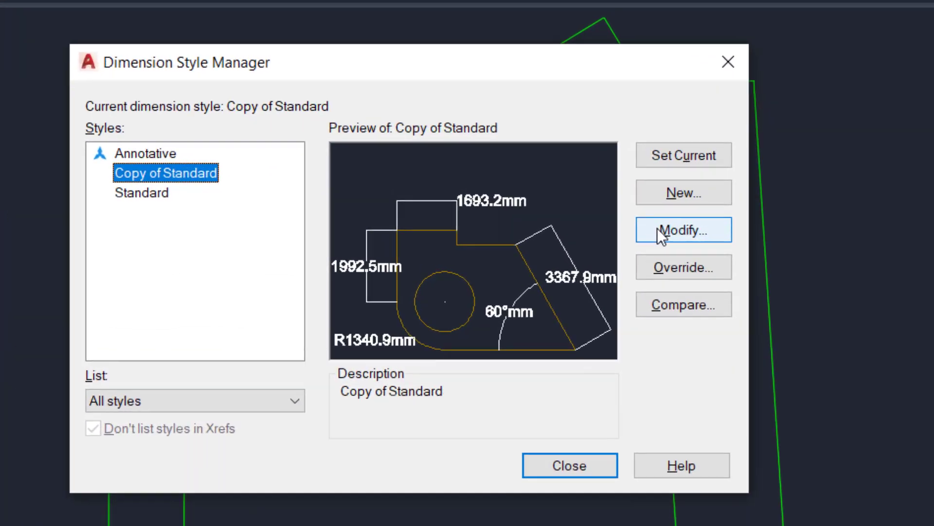
click(660, 229)
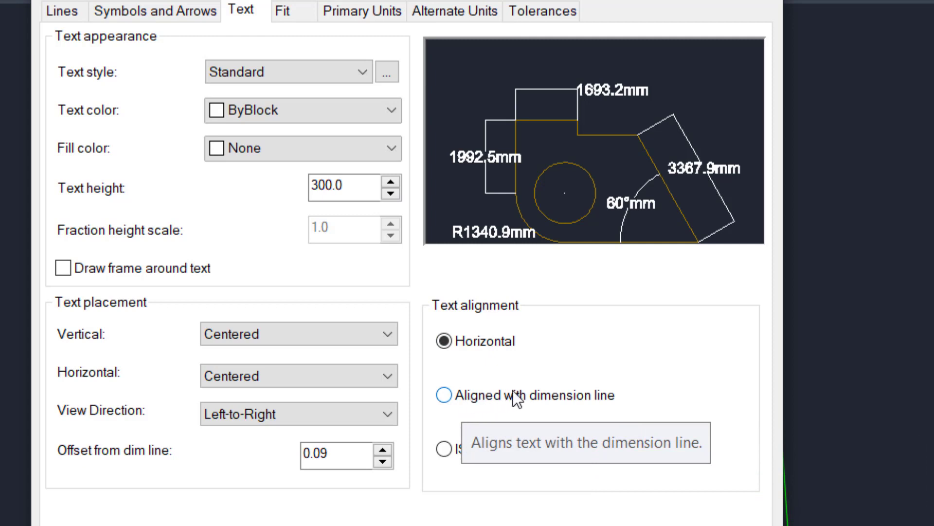
click(444, 396)
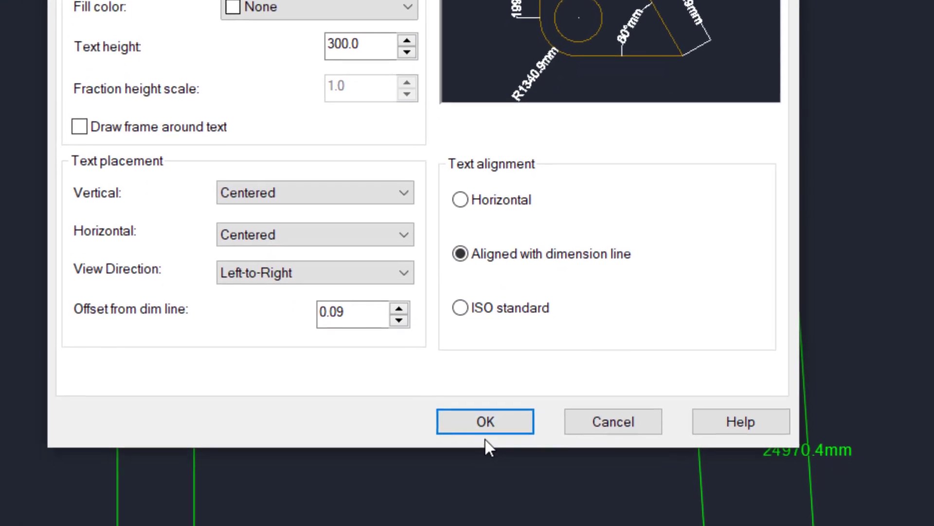
click(488, 405)
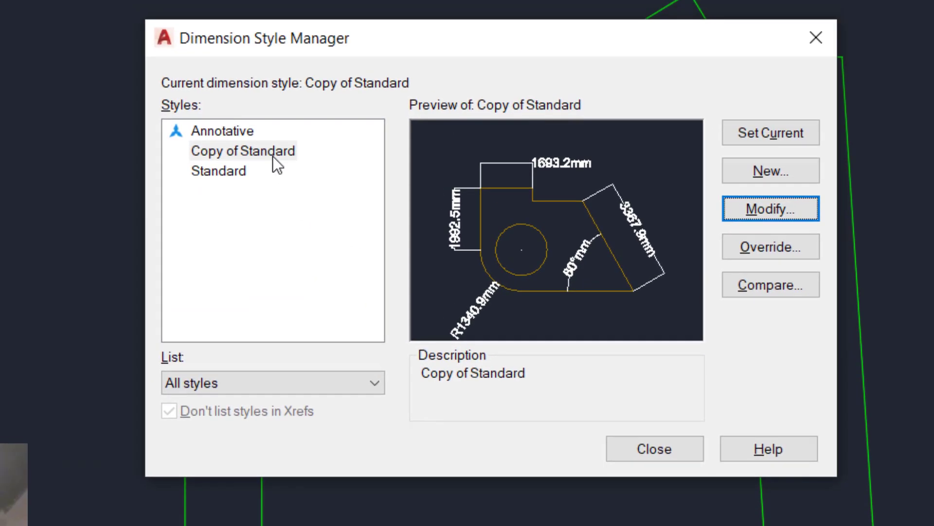
click(262, 151)
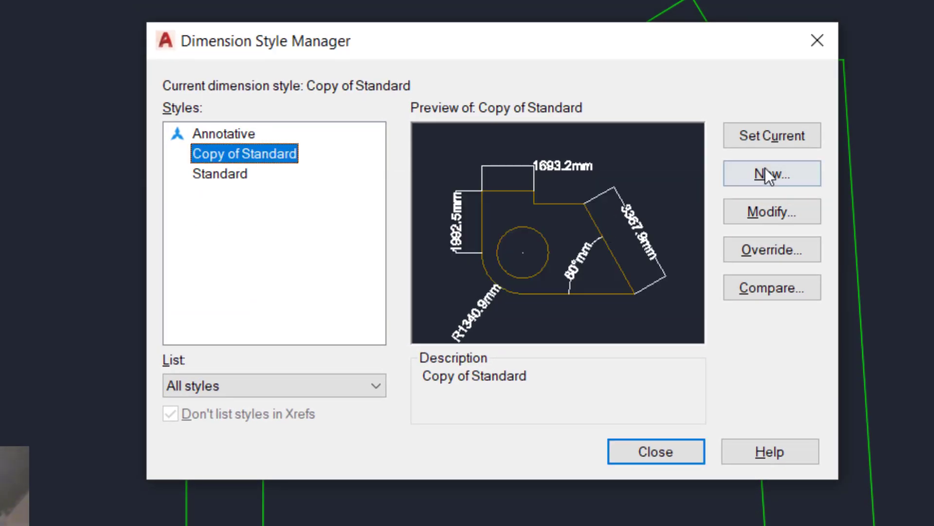
click(775, 130)
click(647, 448)
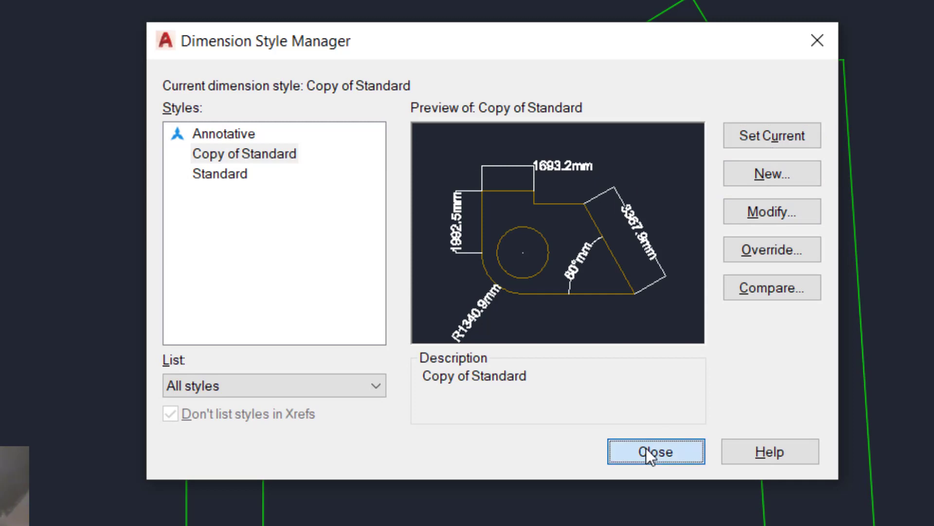
scroll(540, 197, down, 2)
scroll(663, 395, up, 3)
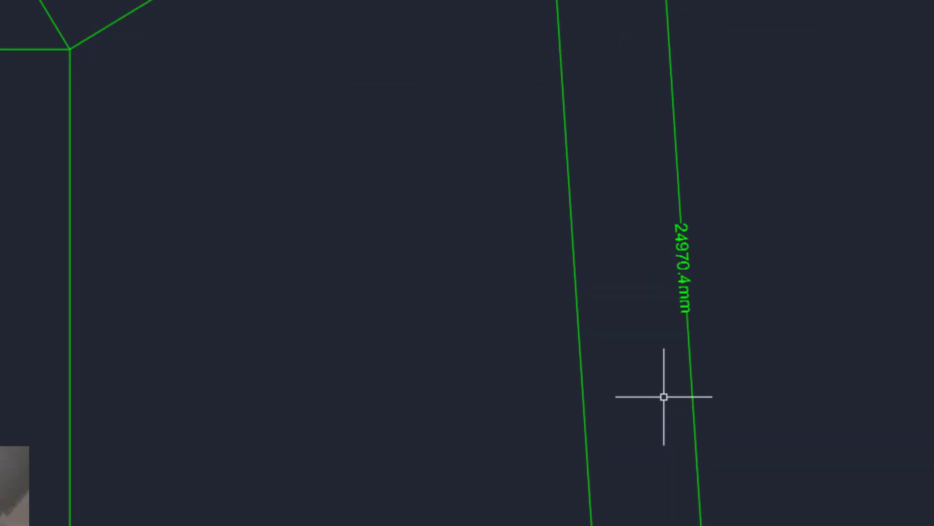
scroll(674, 219, down, 3)
scroll(559, 450, up, 6)
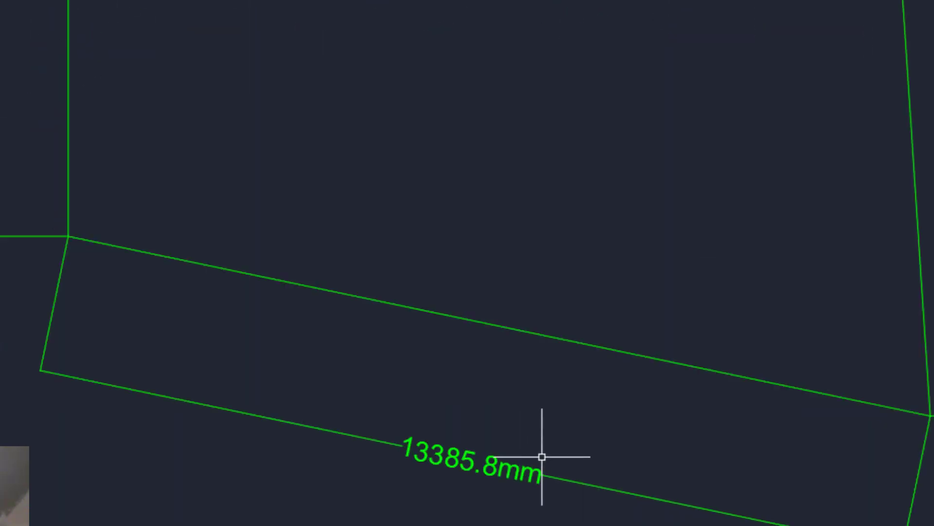
scroll(533, 450, down, 4)
scroll(403, 272, down, 3)
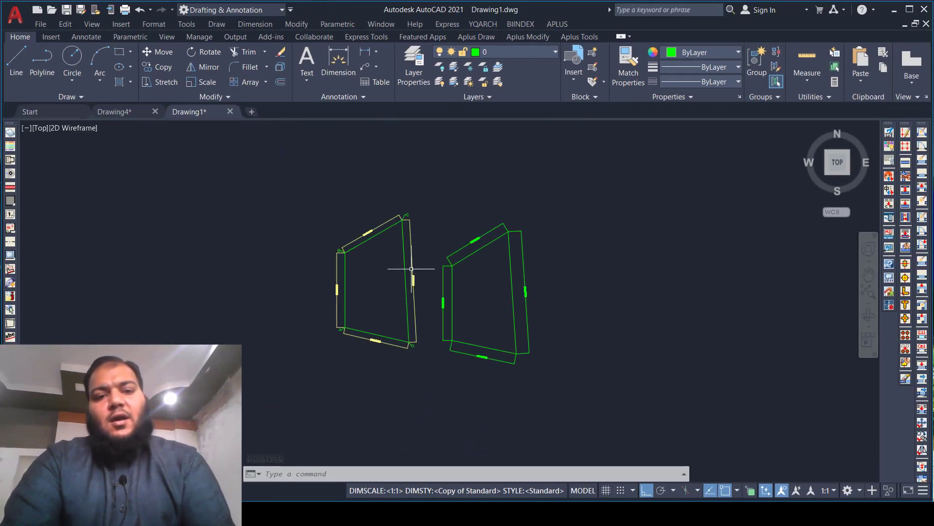
scroll(411, 268, up, 2)
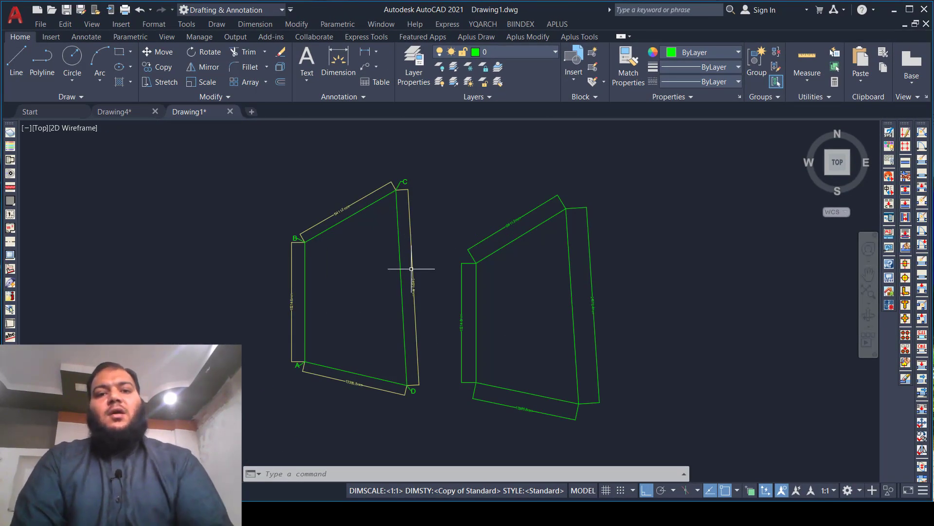